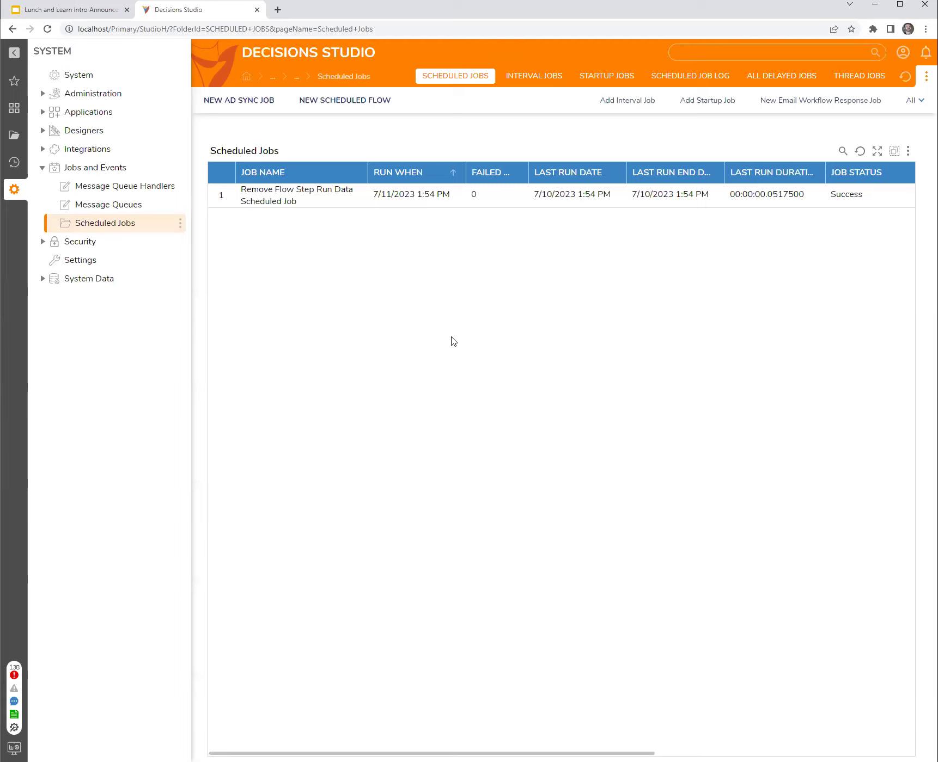
Step: Try to check out or update a project from the Repository folder under Designers
{"action": "left_click", "coordinate": [42, 131]}
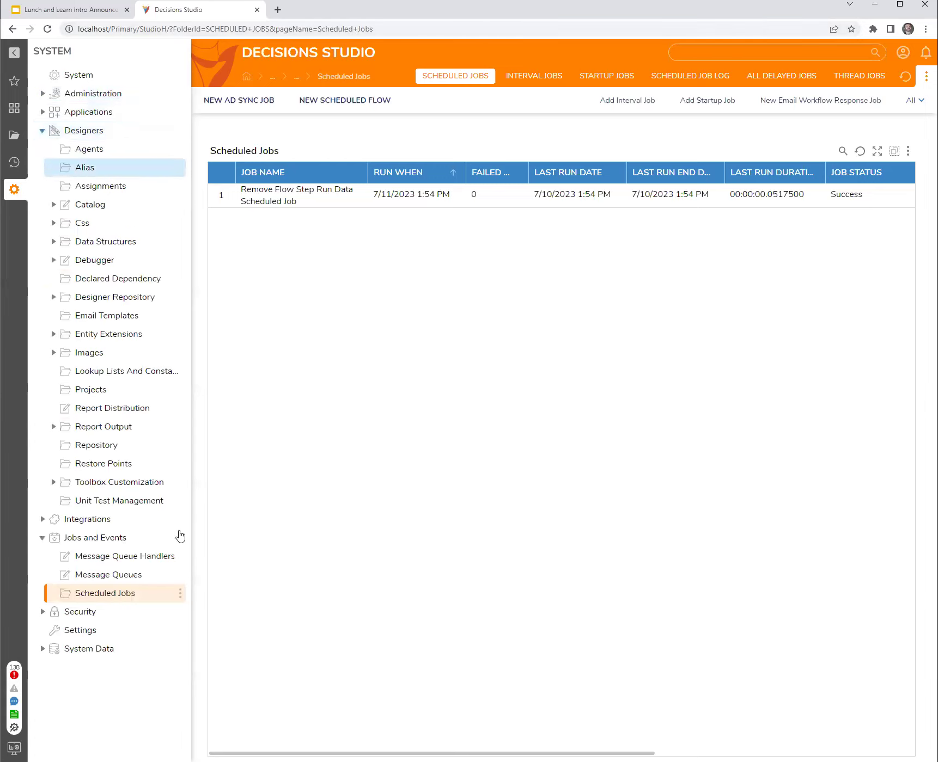
{"action": "left_click", "coordinate": [96, 444]}
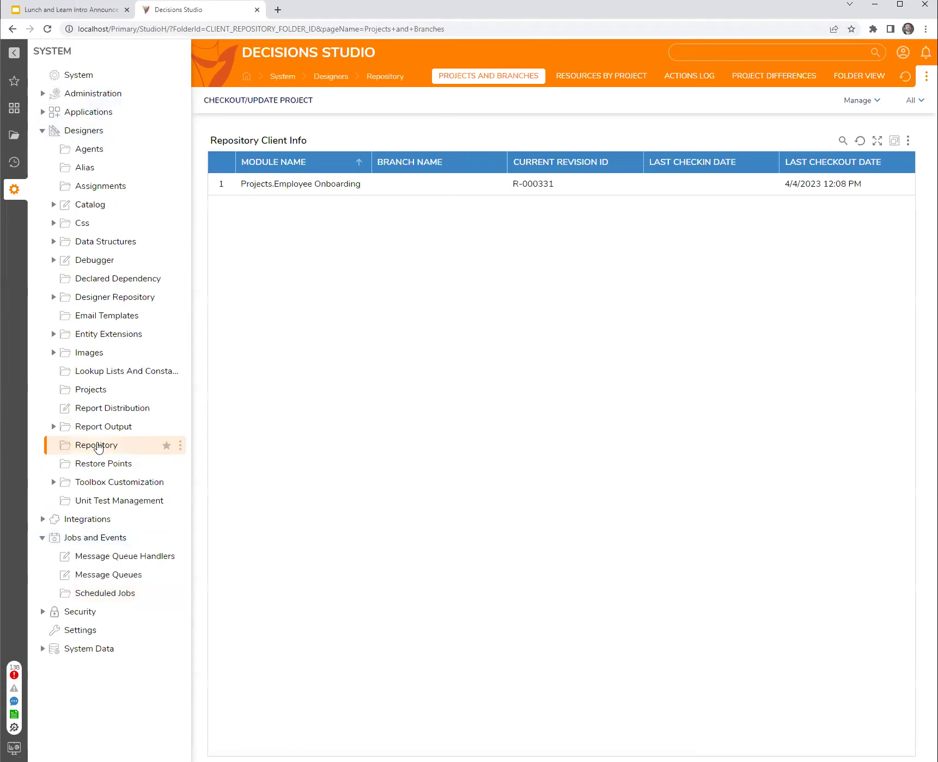
{"action": "left_click", "coordinate": [263, 104]}
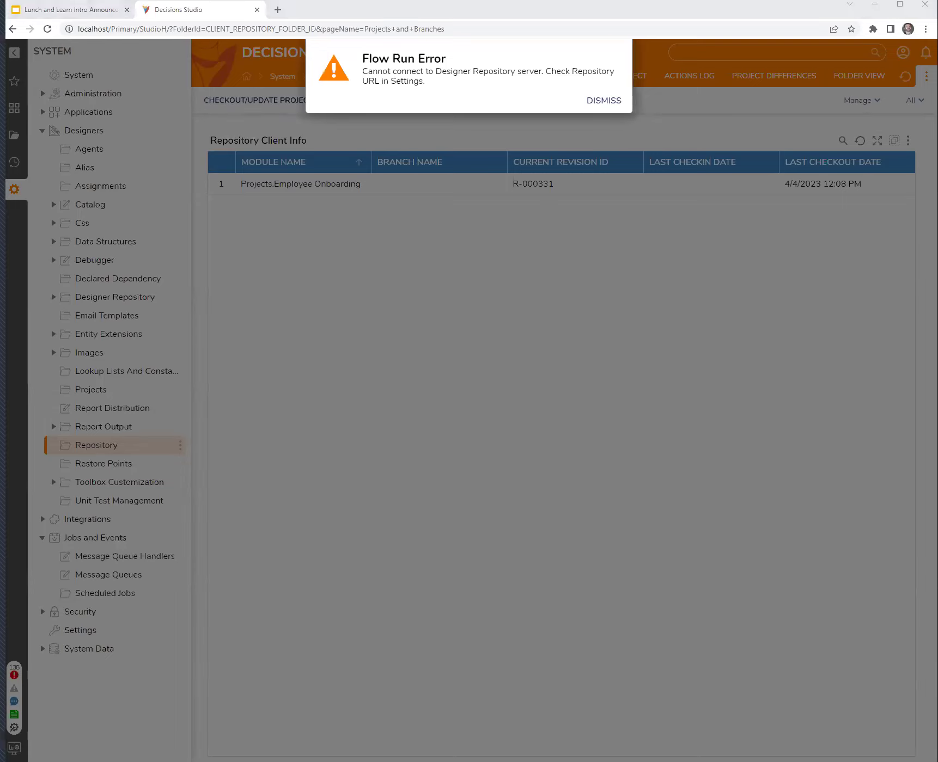
{"action": "left_click", "coordinate": [604, 100]}
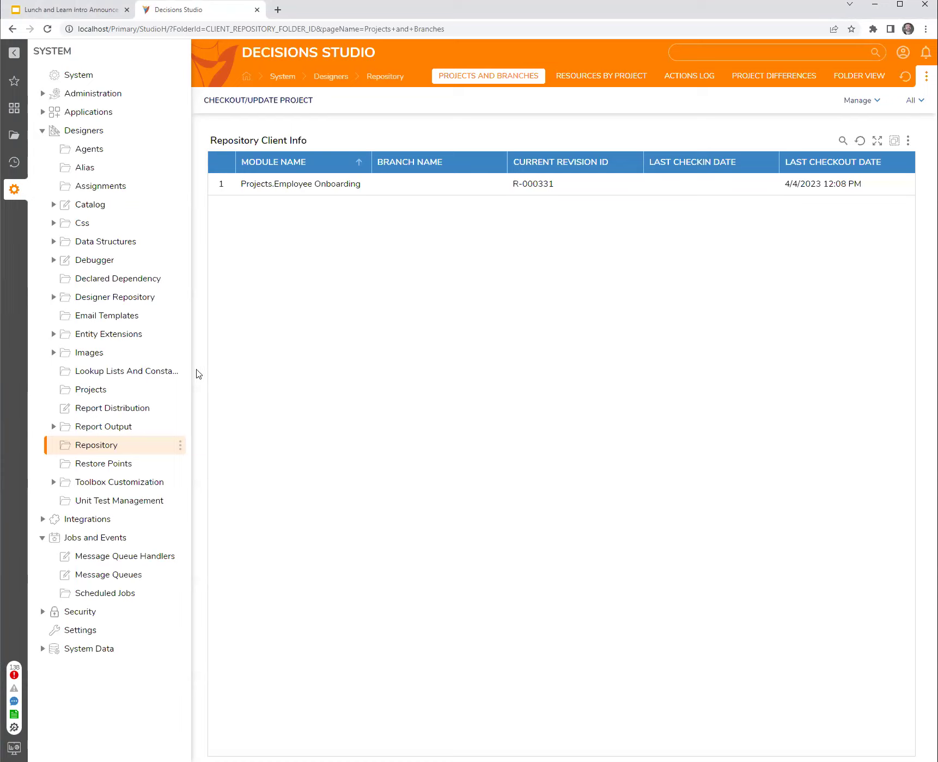
Step: Open the InnovationTest database folder under Integrations > Databases
{"action": "left_click", "coordinate": [42, 132]}
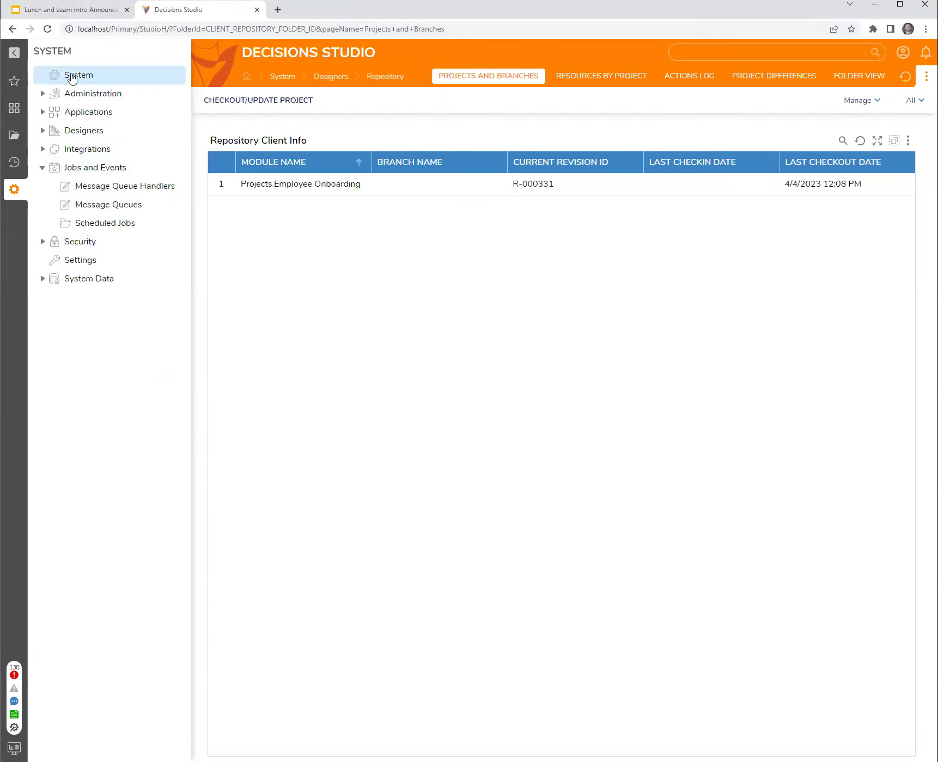
{"action": "left_click", "coordinate": [42, 150]}
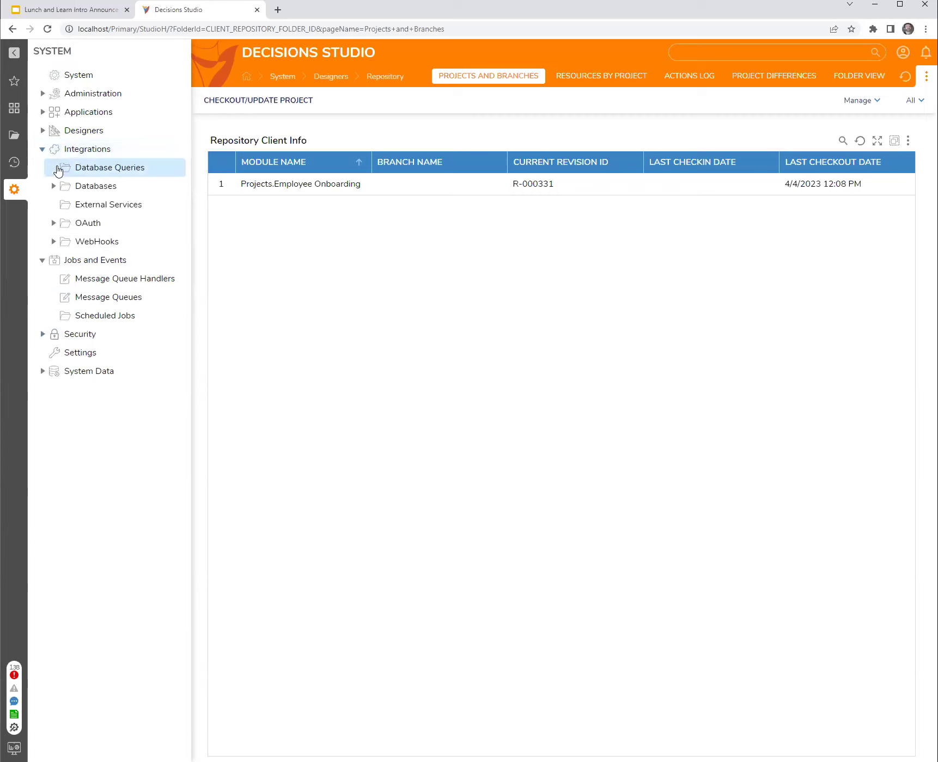
{"action": "left_click", "coordinate": [53, 186]}
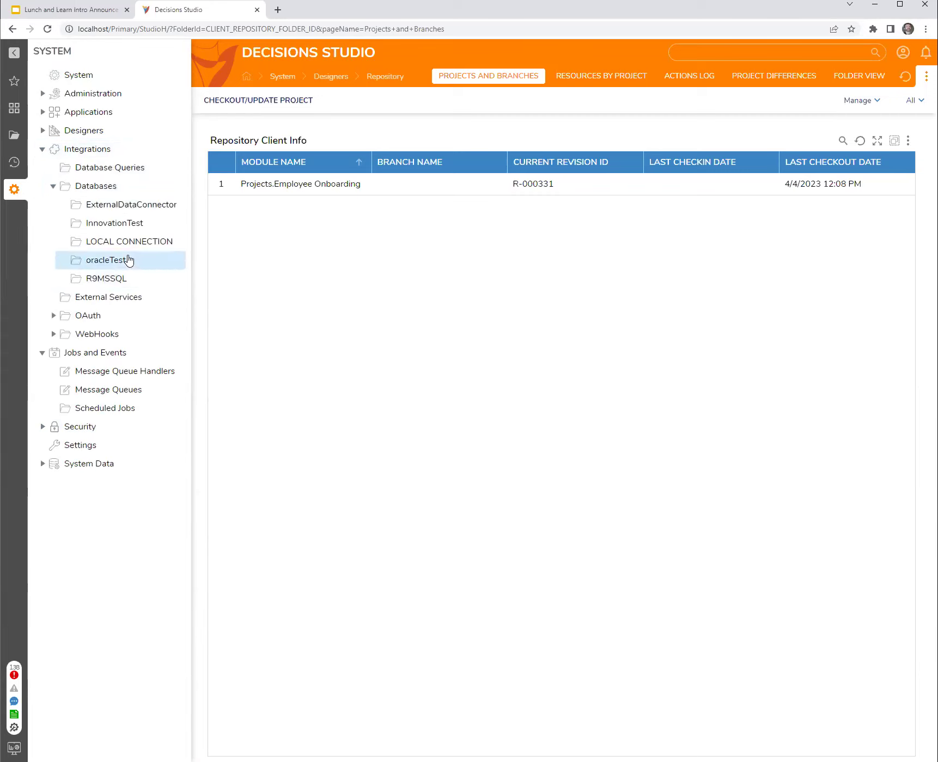
{"action": "left_click", "coordinate": [109, 226]}
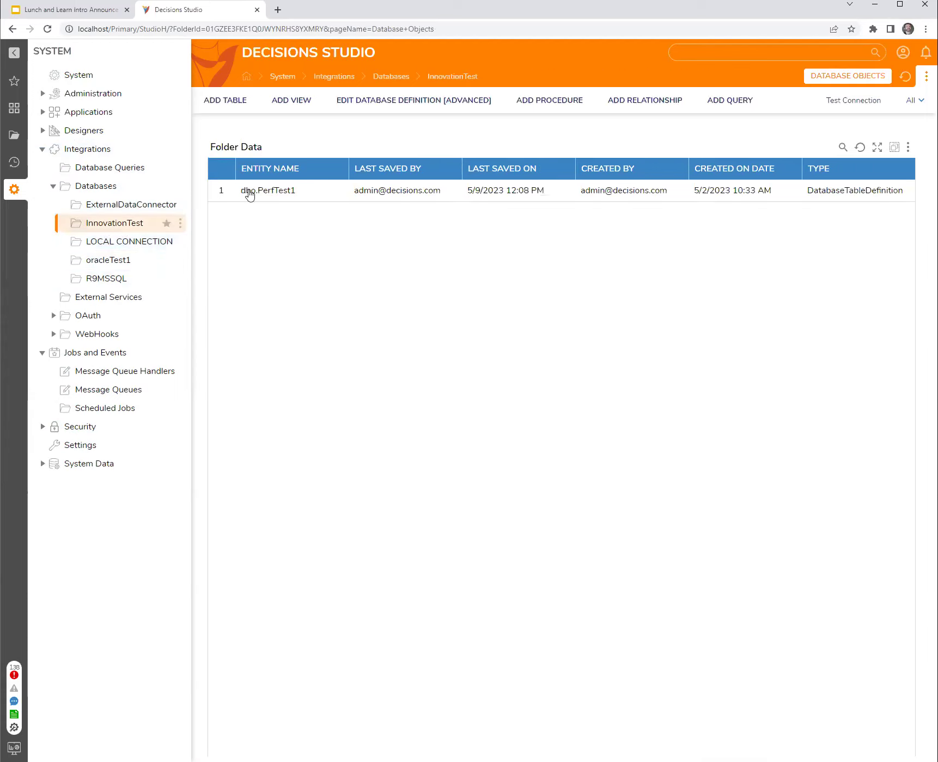
Step: Examine the data source and initial catalog in InnovationTest's connection string, leaving the database definition unsaved
{"action": "left_click", "coordinate": [179, 223]}
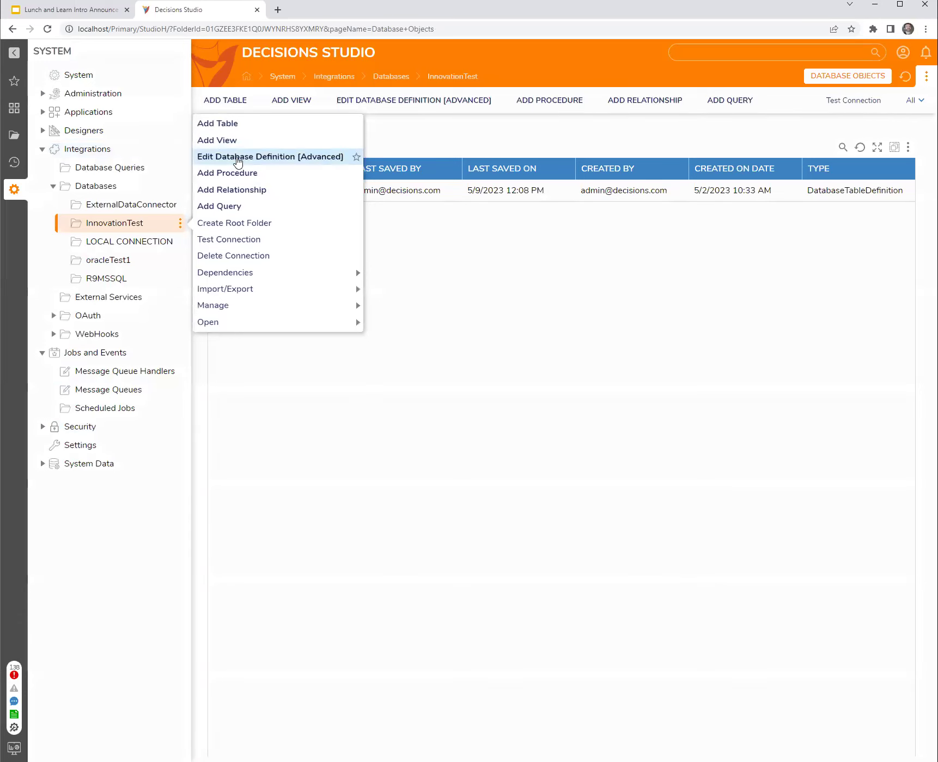
{"action": "left_click", "coordinate": [238, 159]}
{"action": "left_click", "coordinate": [477, 401]}
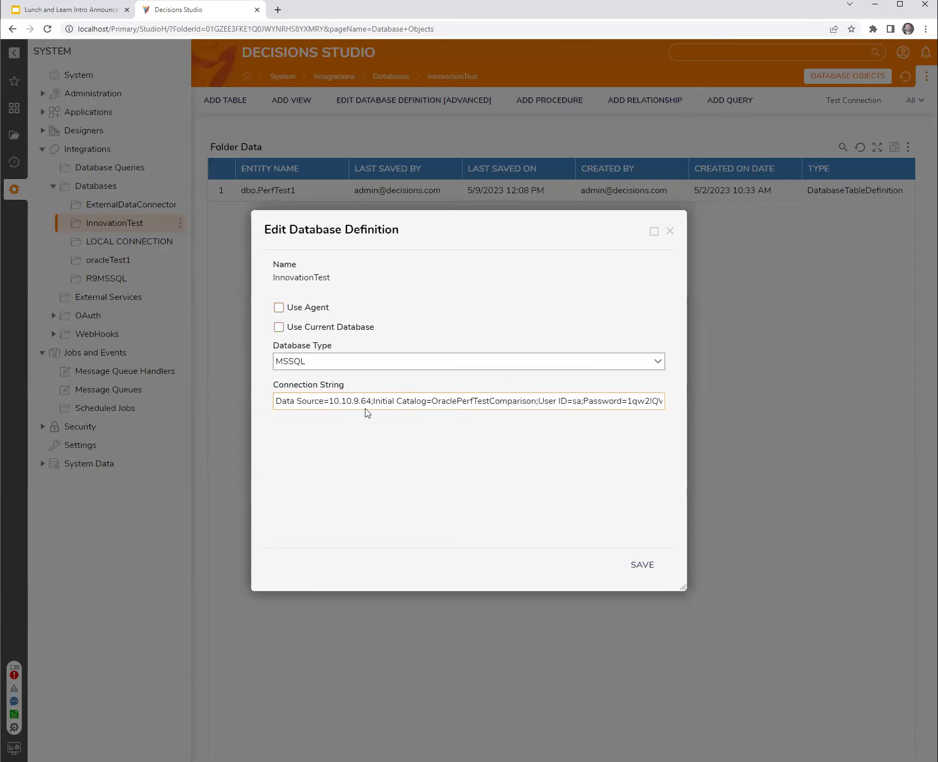
{"action": "left_click_drag", "start_coordinate": [297, 403], "coordinate": [201, 429]}
{"action": "left_click", "coordinate": [450, 401]}
{"action": "left_click_drag", "start_coordinate": [432, 401], "coordinate": [537, 401]}
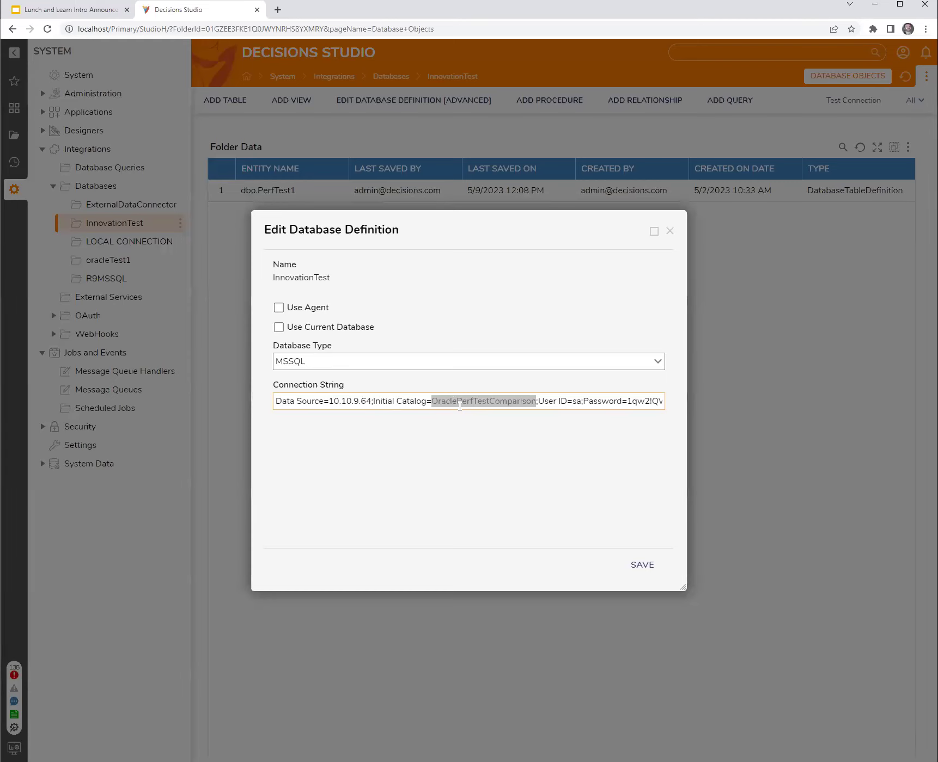
{"action": "left_click", "coordinate": [669, 234]}
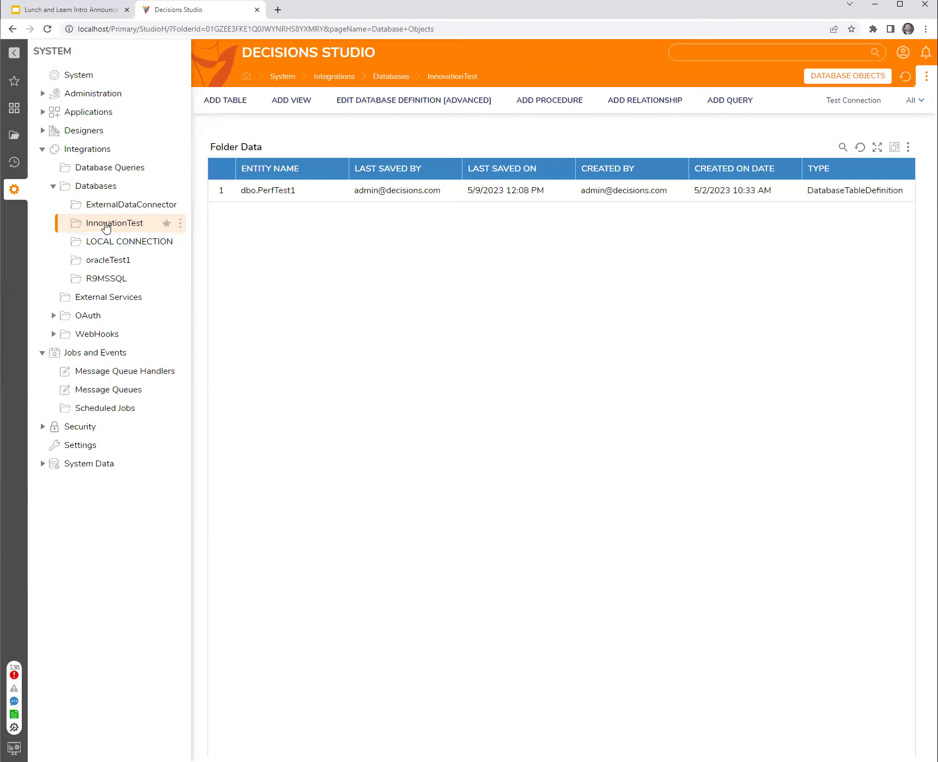
Step: View the database objects of ExternalDataConnector and InnovationTest, and look over the actions available for InnovationTest
{"action": "left_click", "coordinate": [121, 227]}
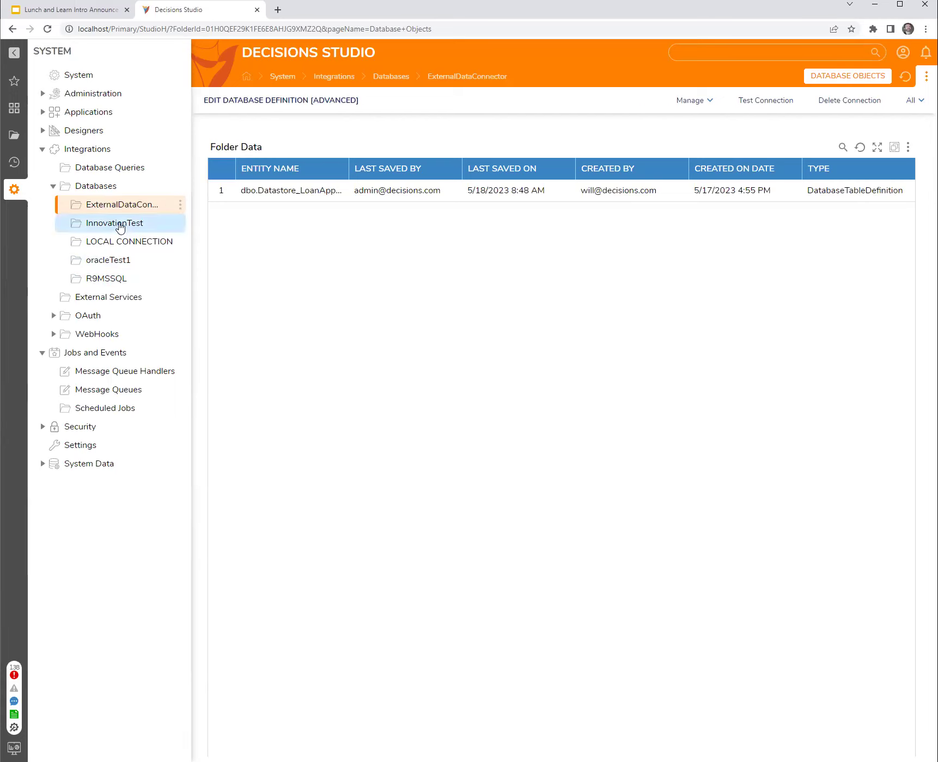
{"action": "left_click", "coordinate": [120, 225]}
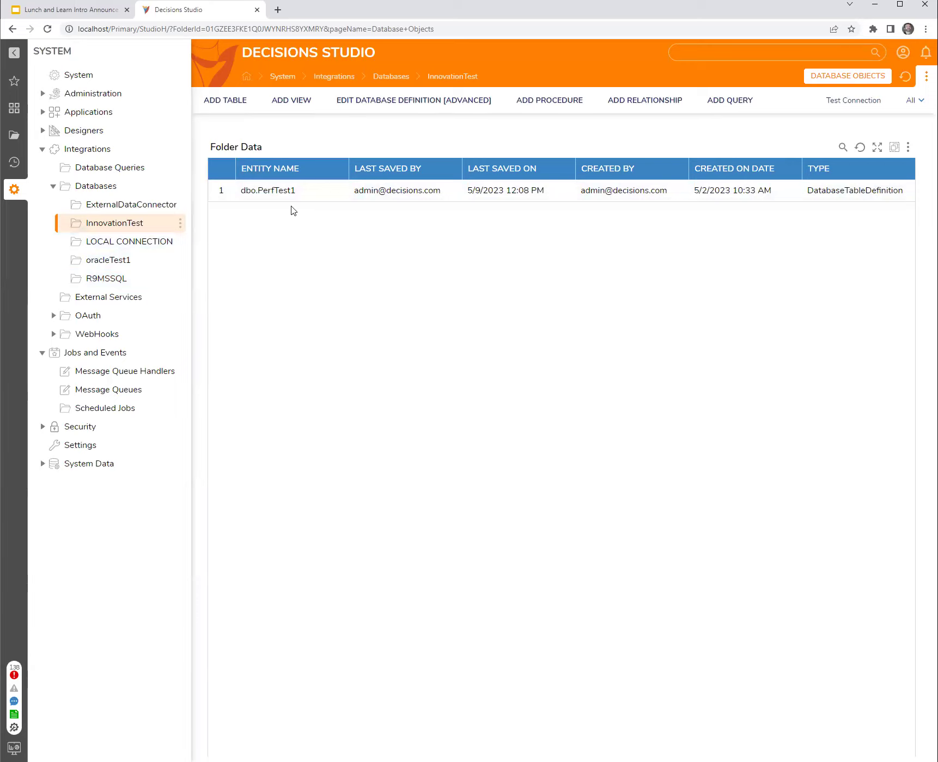
{"action": "right_click", "coordinate": [113, 223]}
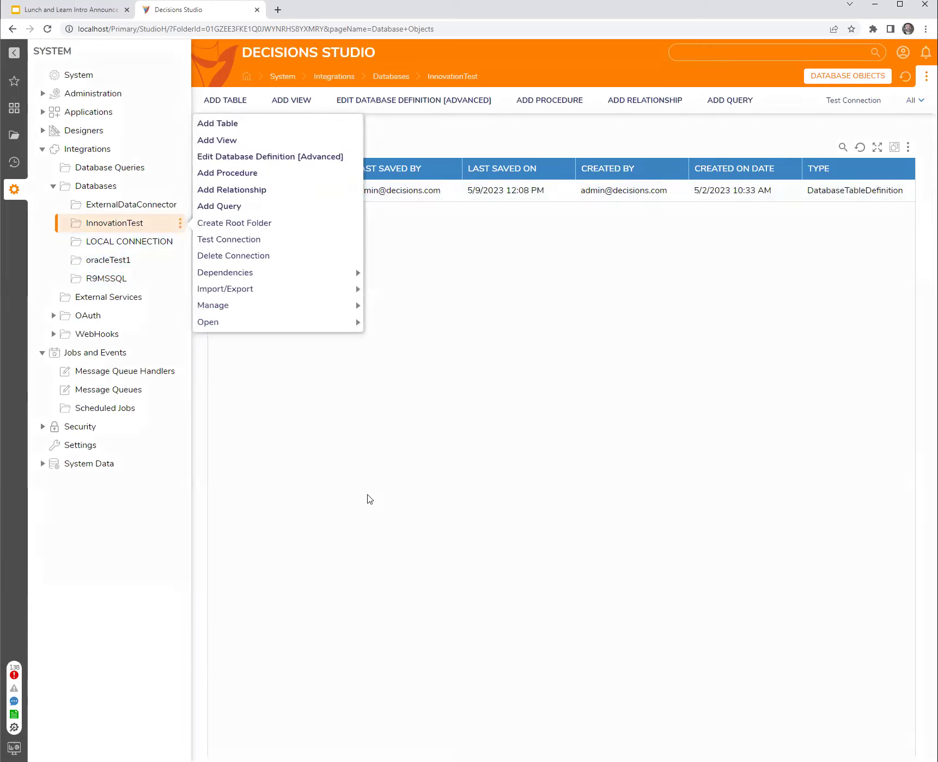
{"action": "left_click", "coordinate": [376, 357]}
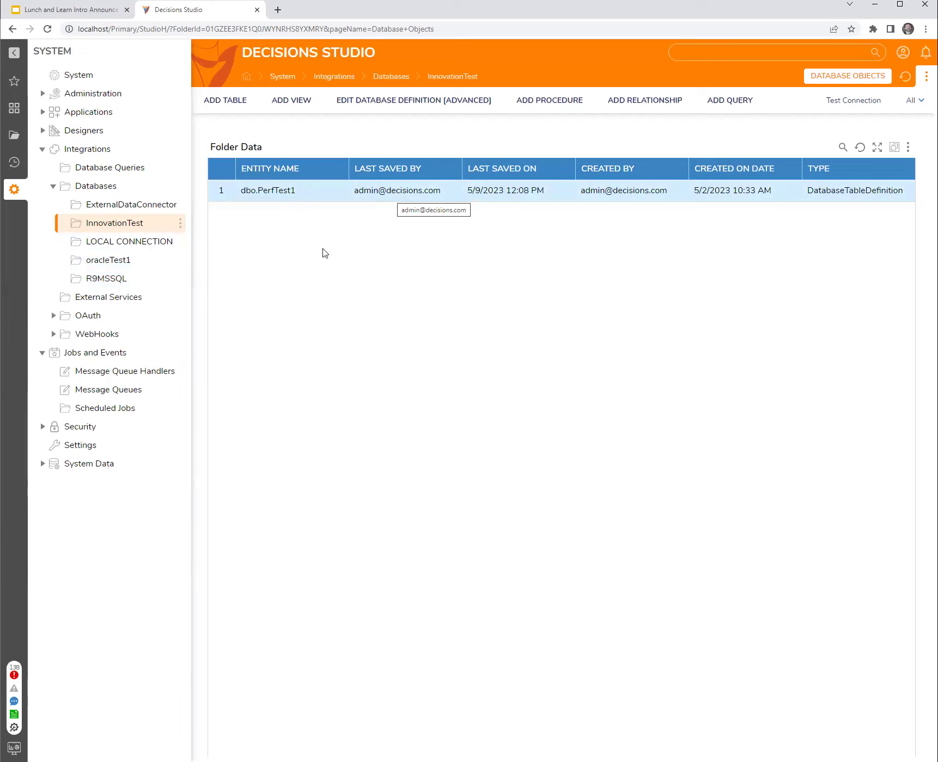
Step: Review the InnovationTest database definition again, including its database type and connection string, without saving changes
{"action": "right_click", "coordinate": [112, 228]}
{"action": "left_click", "coordinate": [241, 156]}
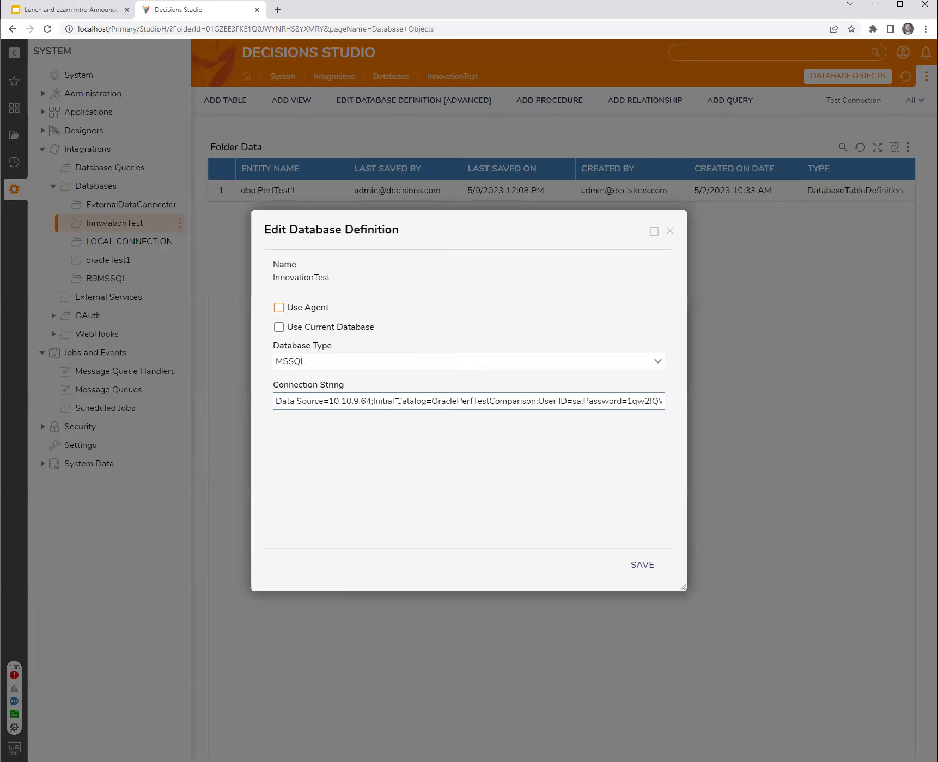
{"action": "mouse_move", "coordinate": [503, 233]}
{"action": "left_mouse_down"}
{"action": "mouse_move", "coordinate": [475, 237]}
{"action": "mouse_move", "coordinate": [491, 232]}
{"action": "left_mouse_up"}
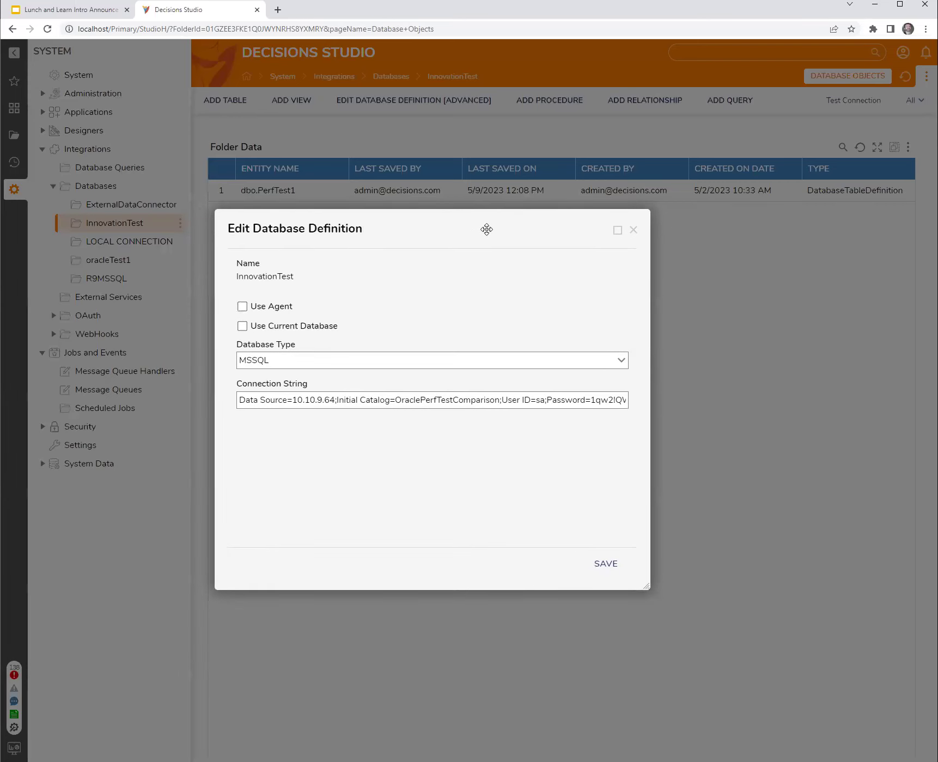
{"action": "left_click", "coordinate": [631, 228]}
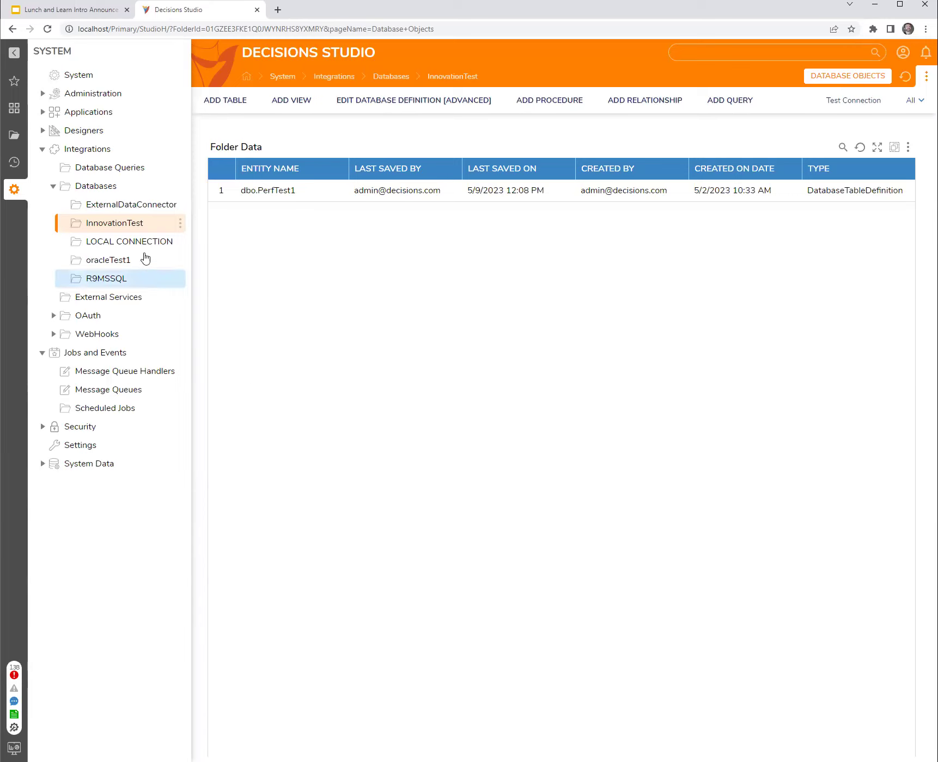
{"action": "right_click", "coordinate": [115, 226]}
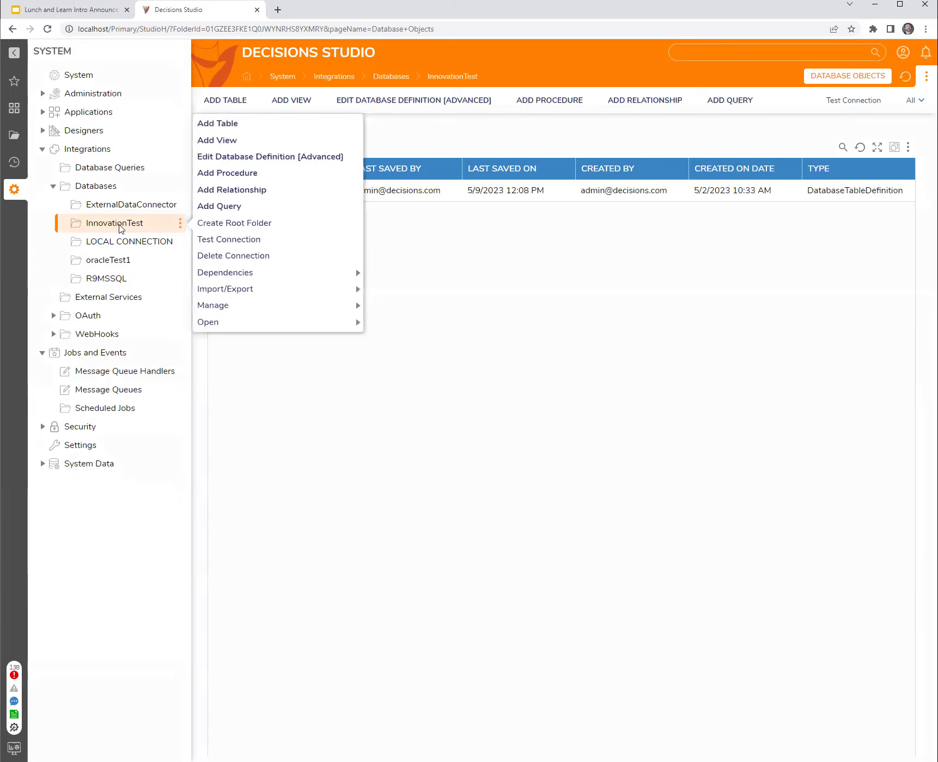
{"action": "left_click", "coordinate": [258, 157]}
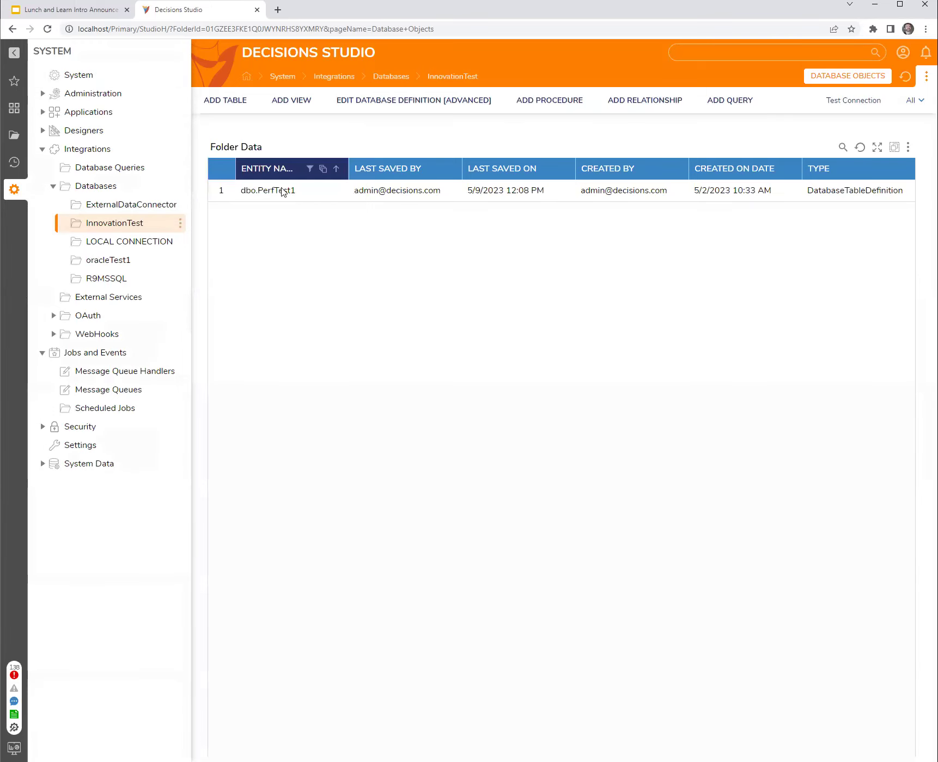
{"action": "left_click", "coordinate": [670, 231]}
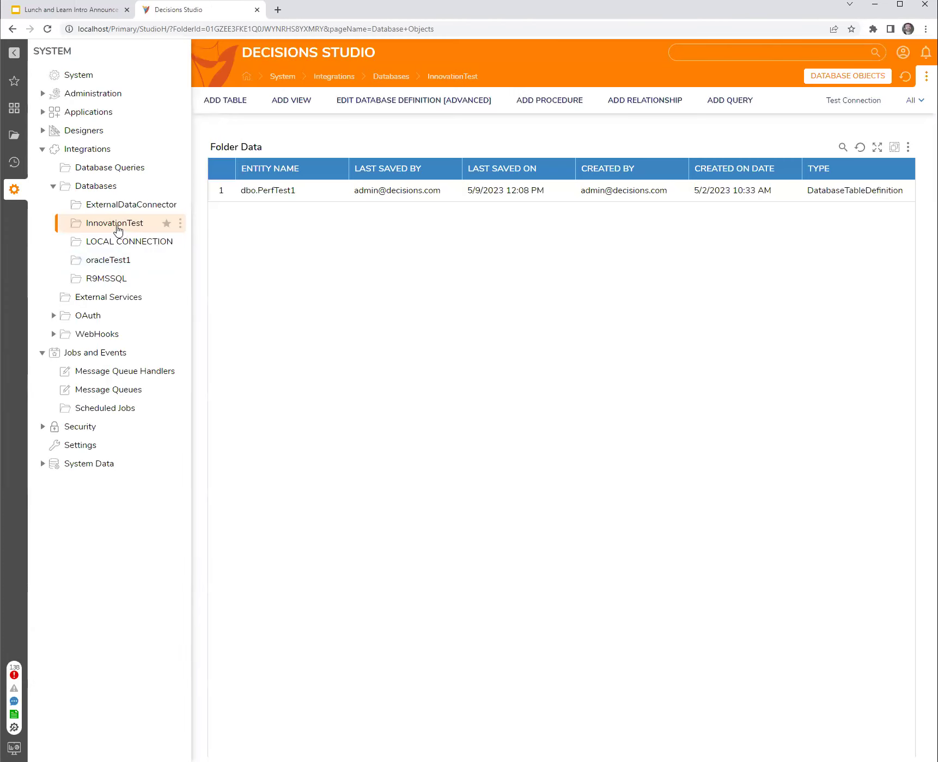
Step: Check the management actions offered for the InnovationTest database folder
{"action": "right_click", "coordinate": [116, 225]}
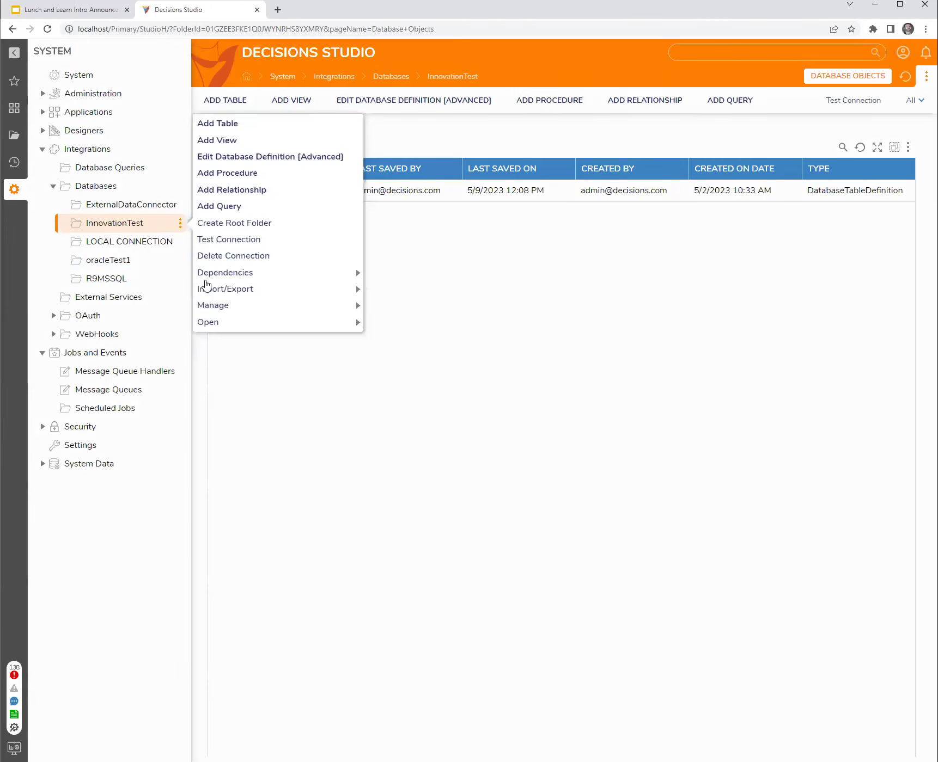
{"action": "mouse_move", "coordinate": [221, 307]}
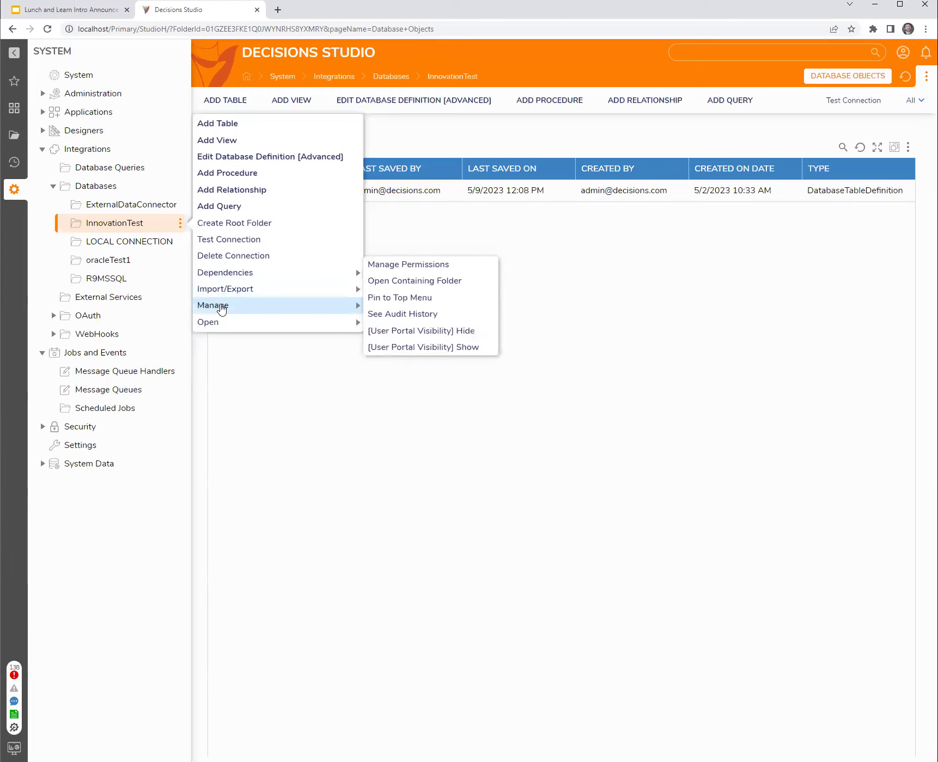
{"action": "left_click", "coordinate": [629, 391]}
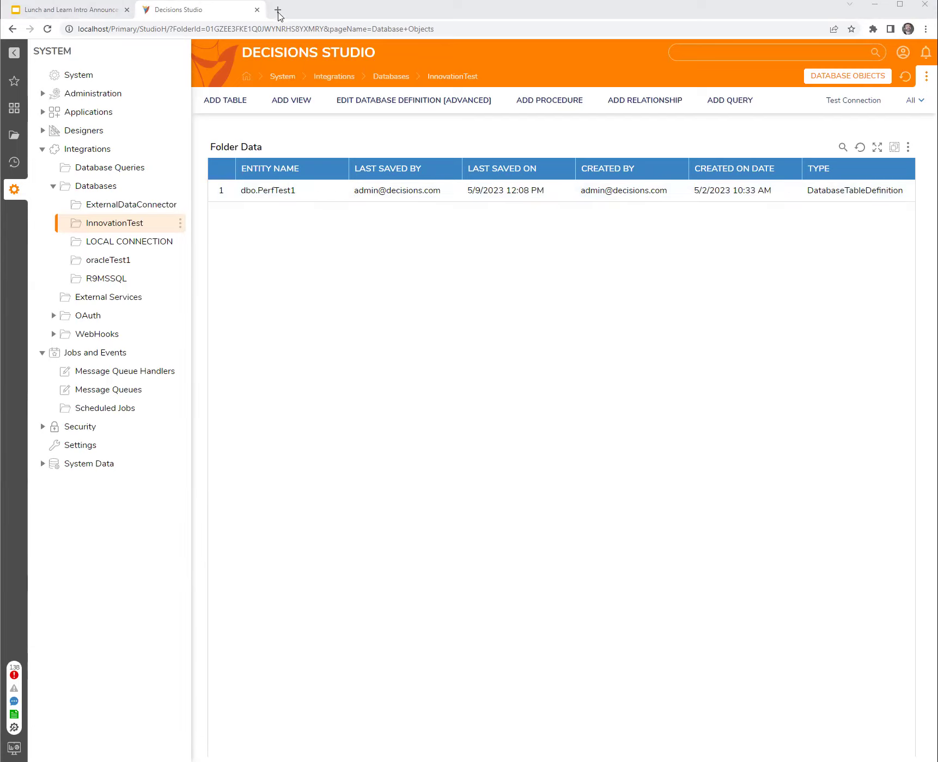
Step: Open documentation.decisions.com/docs in a new browser tab, search for "repositr" and view the Repository Overview article
{"action": "left_click", "coordinate": [278, 13]}
{"action": "type", "text": "documentation.decisions.com/docs"}
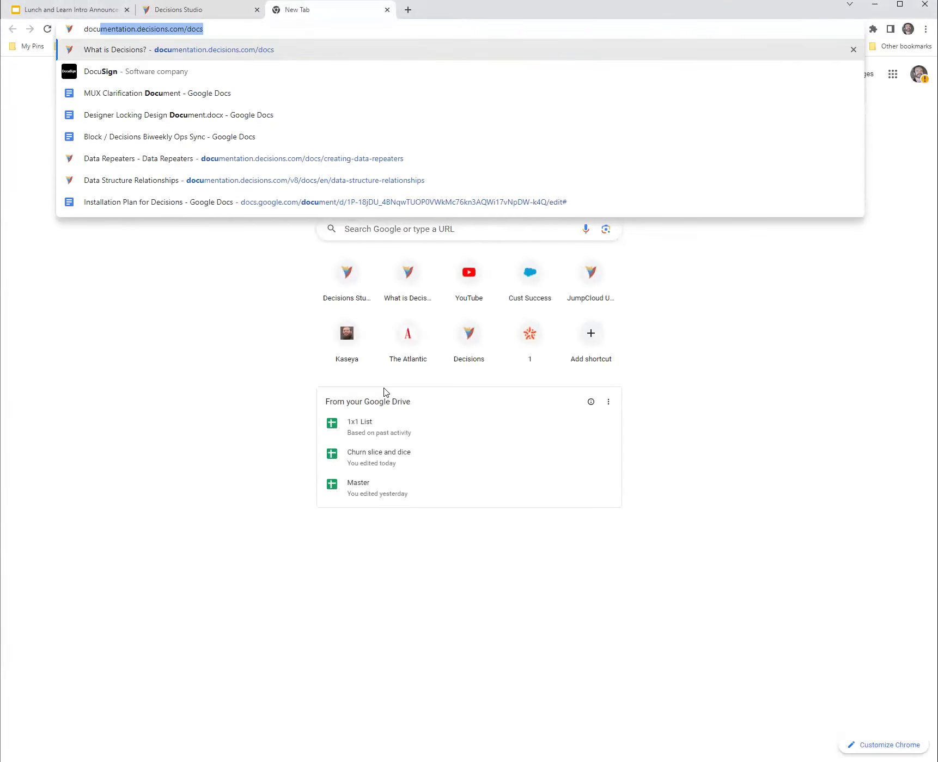
{"action": "key", "text": "Return"}
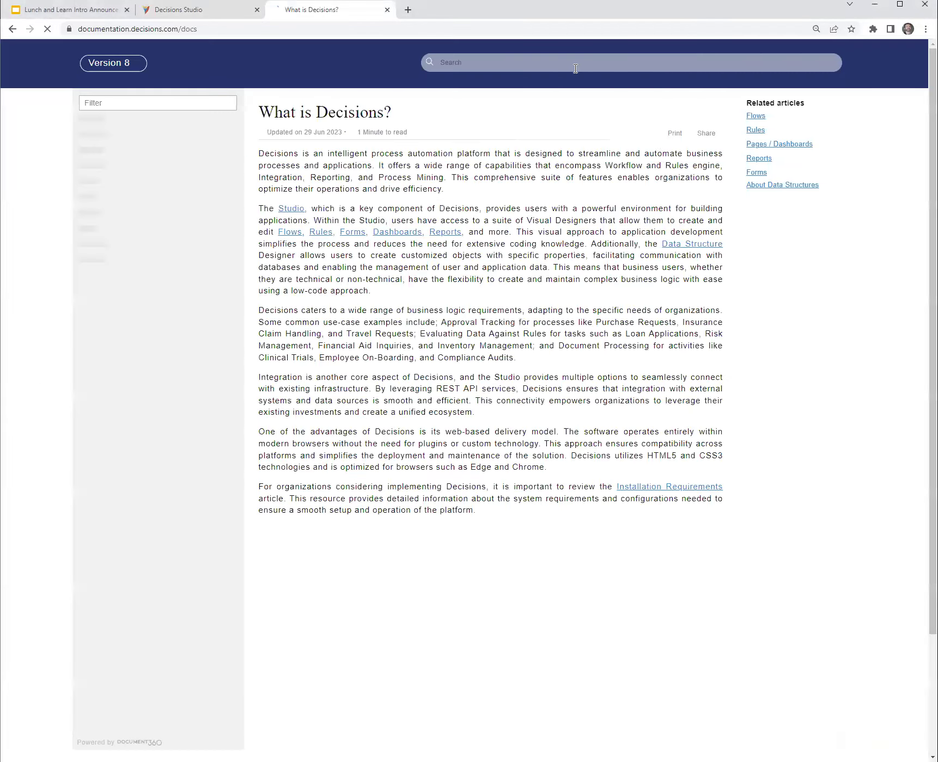
{"action": "type", "text": "repositr"}
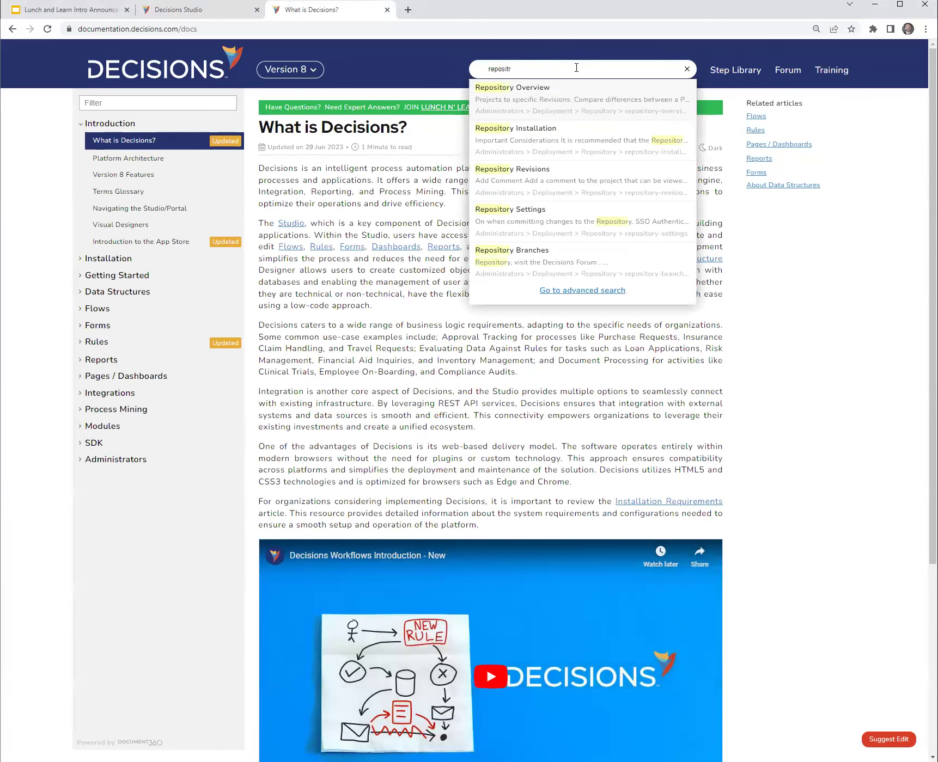
{"action": "left_click", "coordinate": [539, 100]}
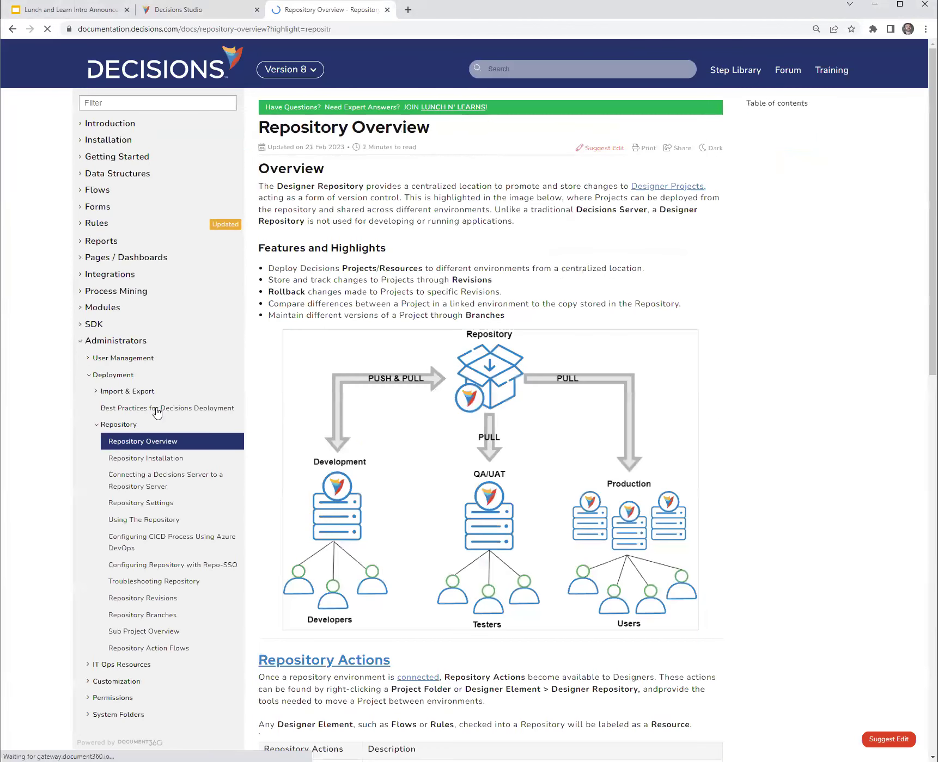
{"action": "scroll", "coordinate": [180, 468], "scroll_direction": "down", "scroll_amount": 1}
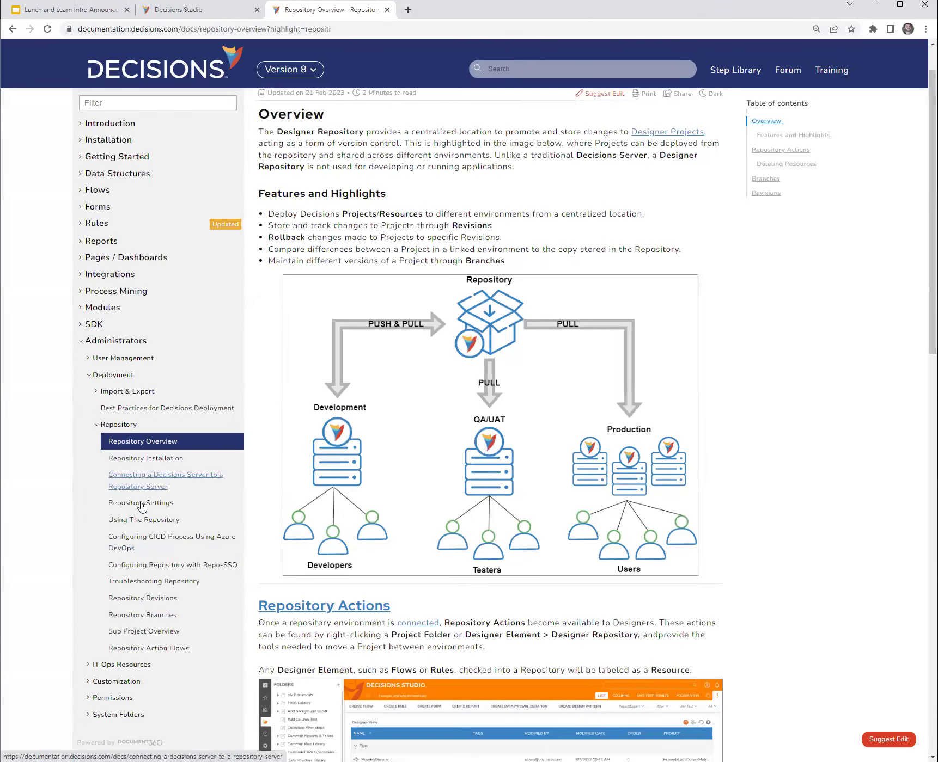
Step: Open the Using The Repository article and skim through its project actions
{"action": "left_click", "coordinate": [141, 521]}
{"action": "scroll", "coordinate": [779, 464], "scroll_direction": "down", "scroll_amount": 3}
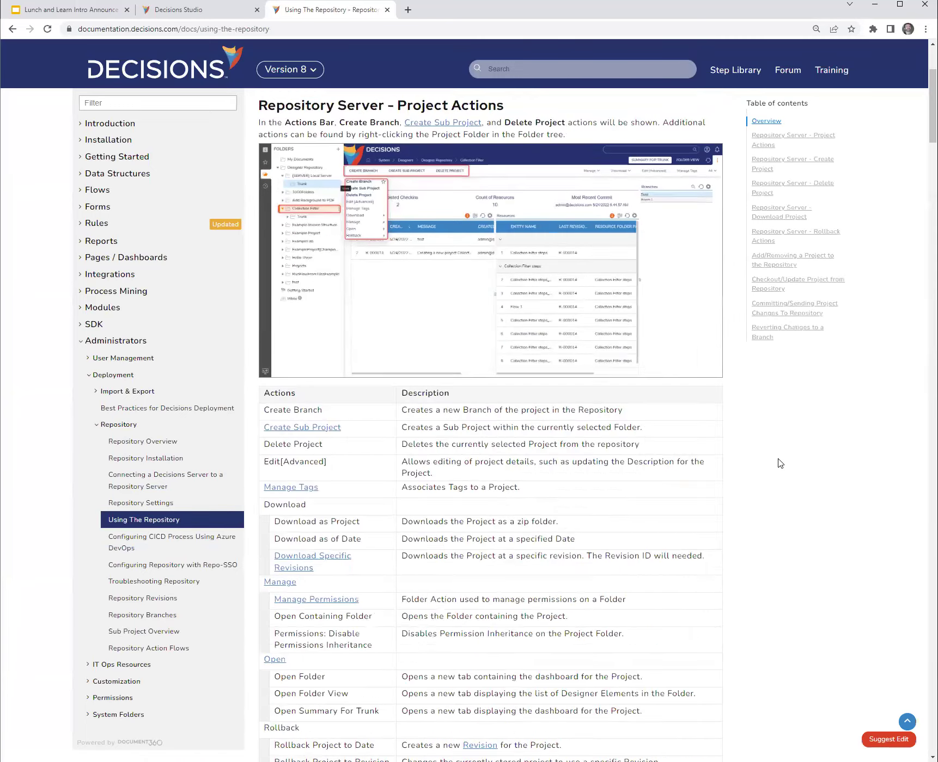
{"action": "scroll", "coordinate": [780, 463], "scroll_direction": "down", "scroll_amount": 20}
{"action": "scroll", "coordinate": [803, 466], "scroll_direction": "up", "scroll_amount": 20}
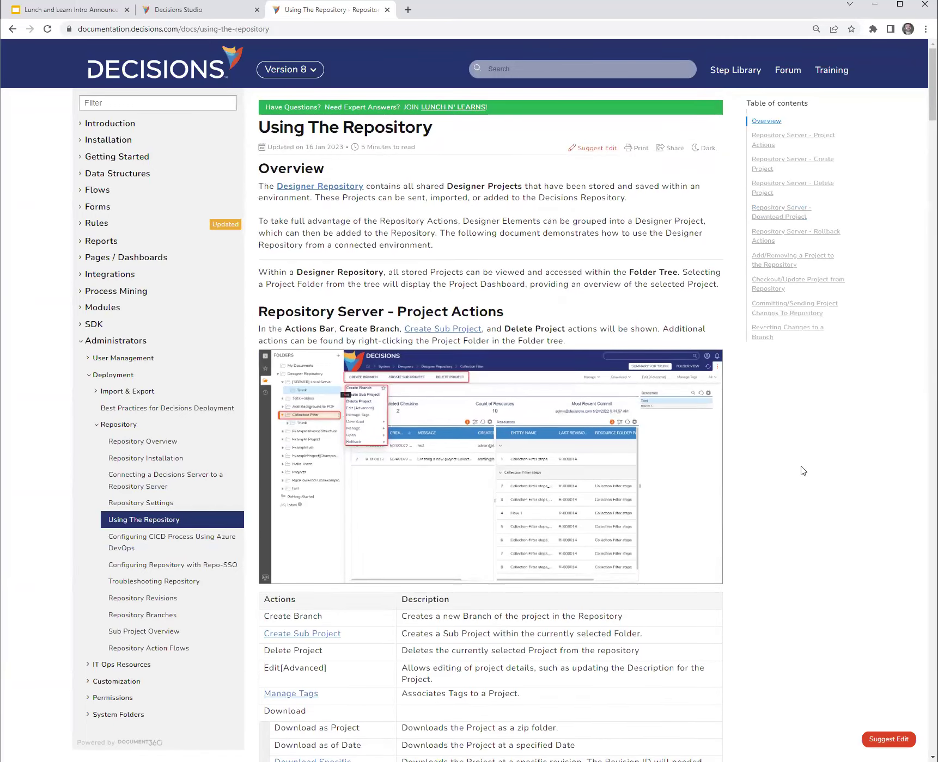
Step: Check Decisions Studio briefly, return to the documentation and reopen the Repository Overview article
{"action": "left_click", "coordinate": [187, 10]}
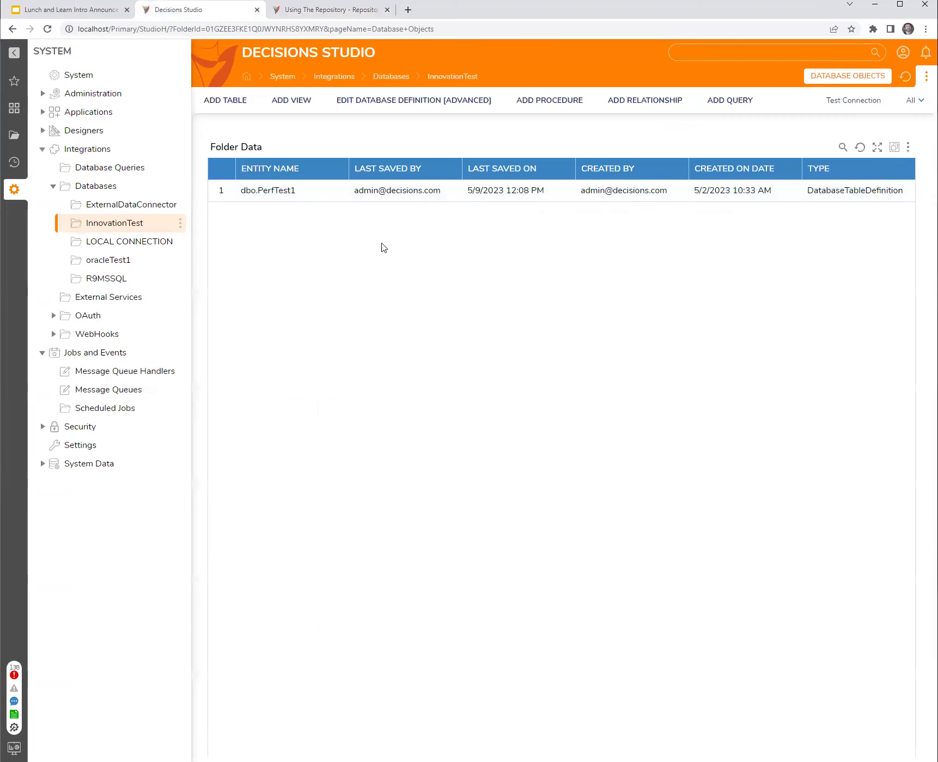
{"action": "left_click", "coordinate": [333, 9]}
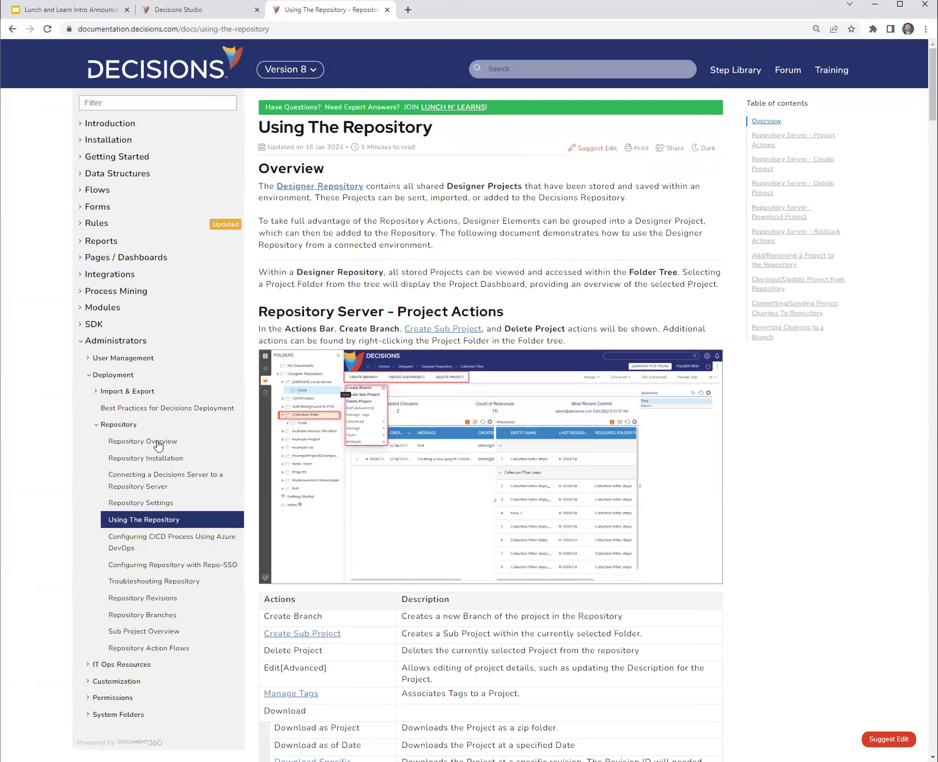
{"action": "left_click", "coordinate": [142, 441]}
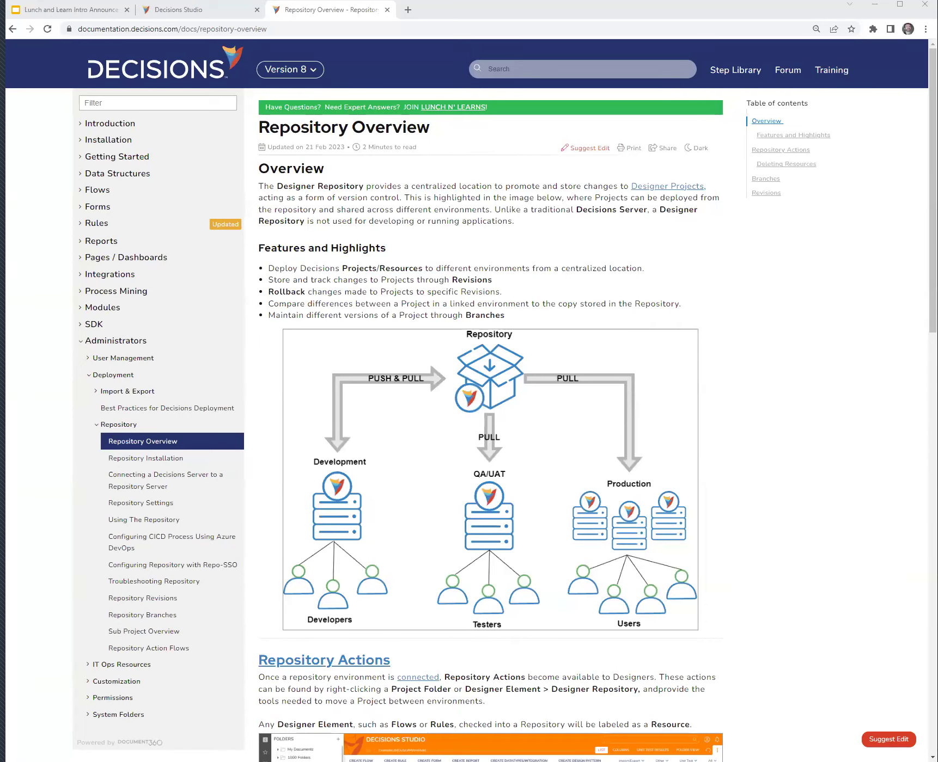
Step: Return to Decisions Studio and create a designer project named LnL_7_11 in the My Apps folder
{"action": "left_click", "coordinate": [167, 12]}
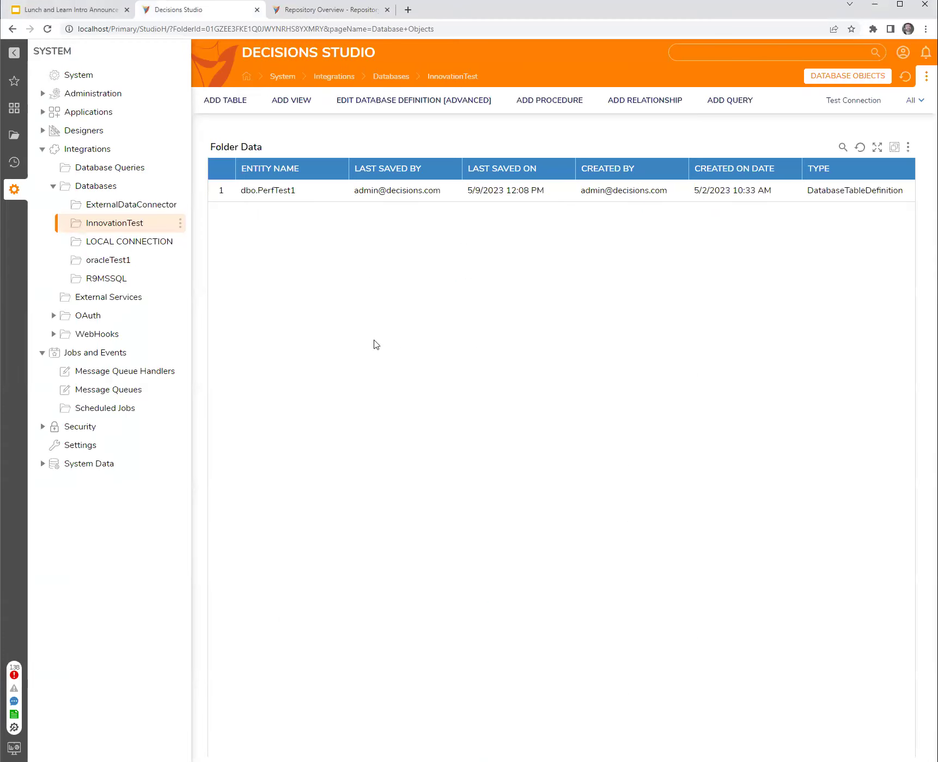
{"action": "left_click", "coordinate": [15, 134]}
{"action": "left_click", "coordinate": [81, 223]}
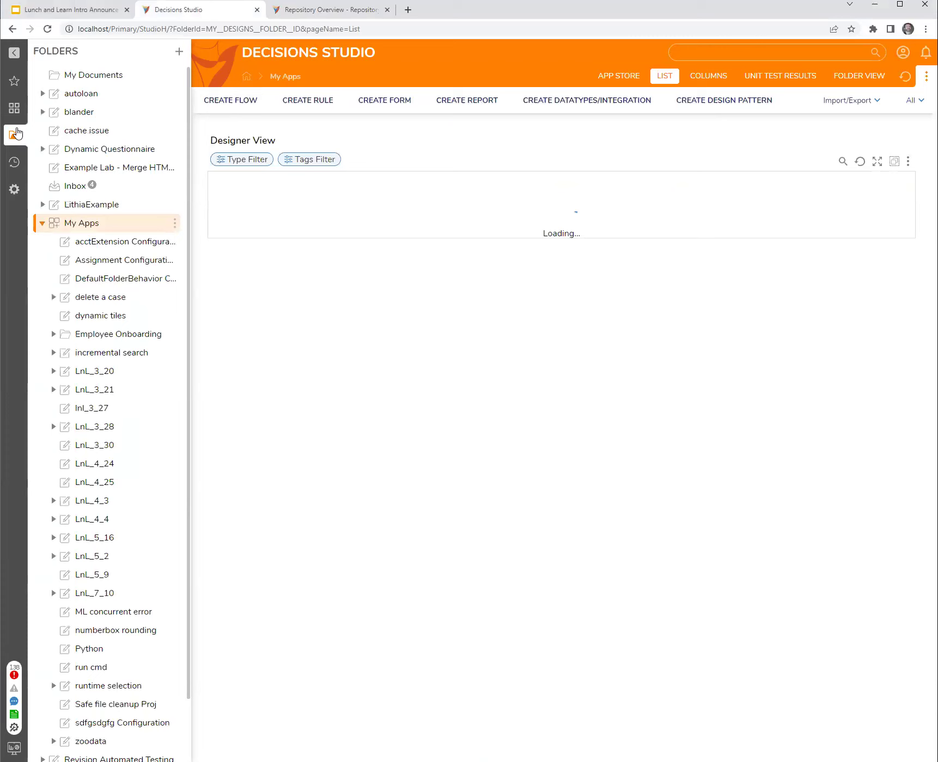
{"action": "left_click", "coordinate": [175, 223]}
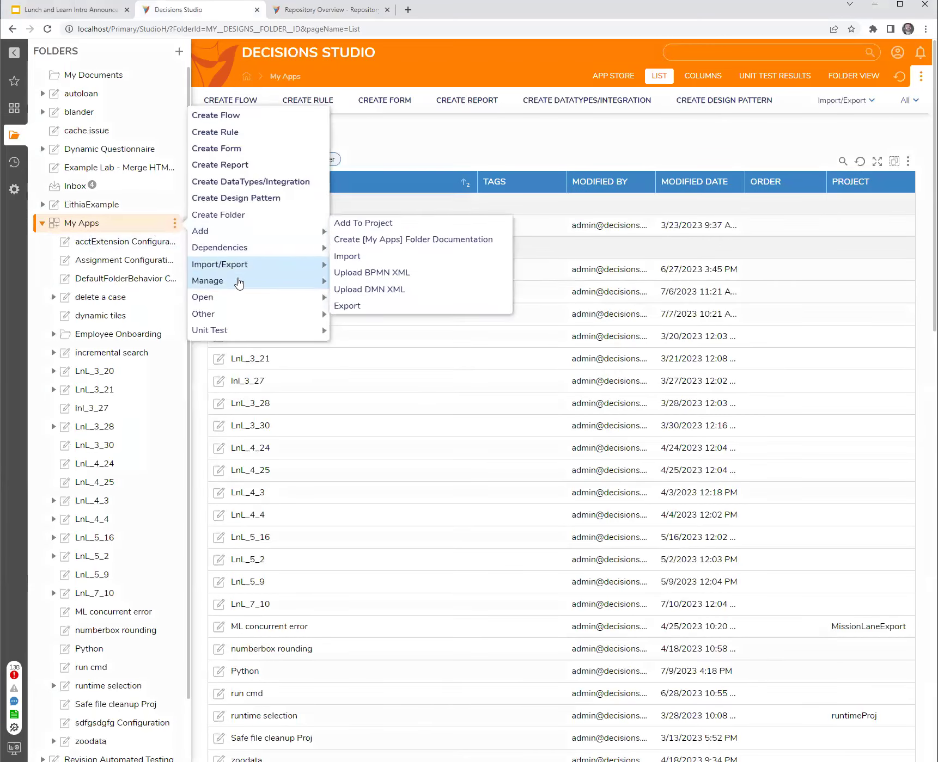
{"action": "mouse_move", "coordinate": [238, 282]}
{"action": "left_click", "coordinate": [236, 215]}
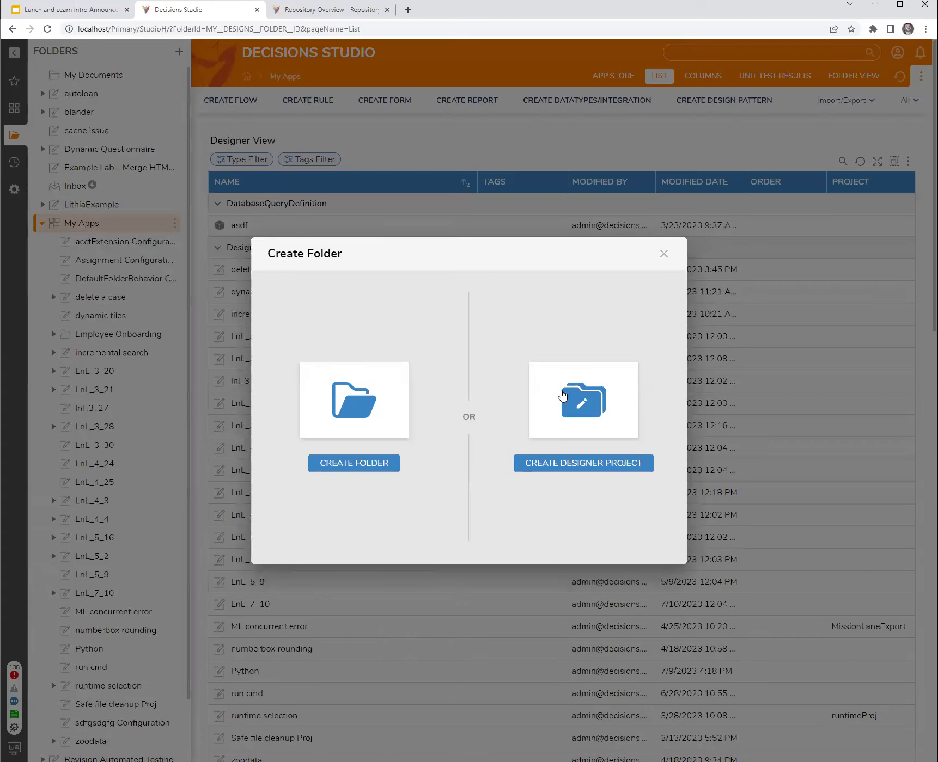
{"action": "left_click", "coordinate": [563, 393]}
{"action": "type", "text": "LnL_7_11"}
{"action": "left_click", "coordinate": [603, 566]}
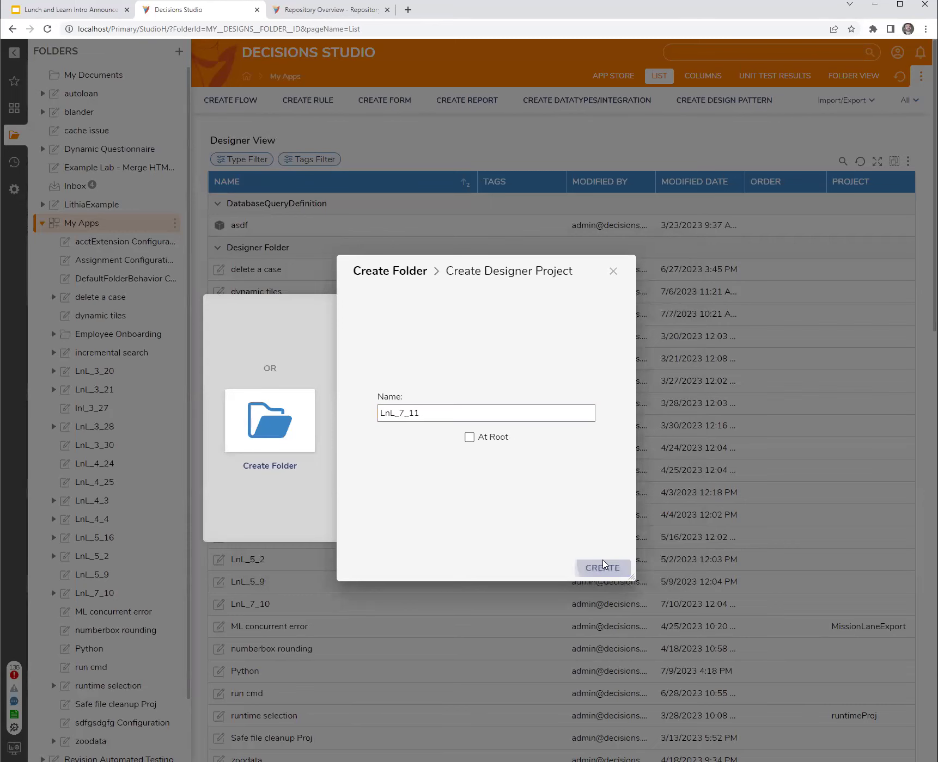
Step: Create a new flow in the LnL_7_11 project and connect its start step's Done path to the end step
{"action": "left_click", "coordinate": [239, 104]}
{"action": "left_click", "coordinate": [517, 288]}
{"action": "left_click", "coordinate": [541, 320]}
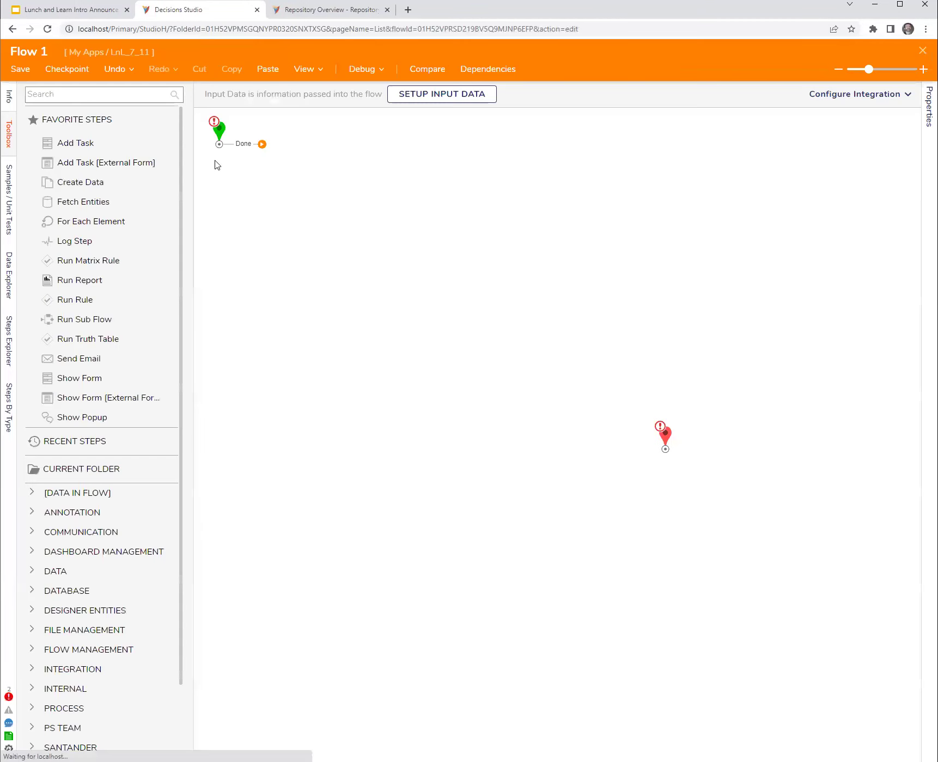
{"action": "left_click_drag", "start_coordinate": [262, 143], "coordinate": [598, 318]}
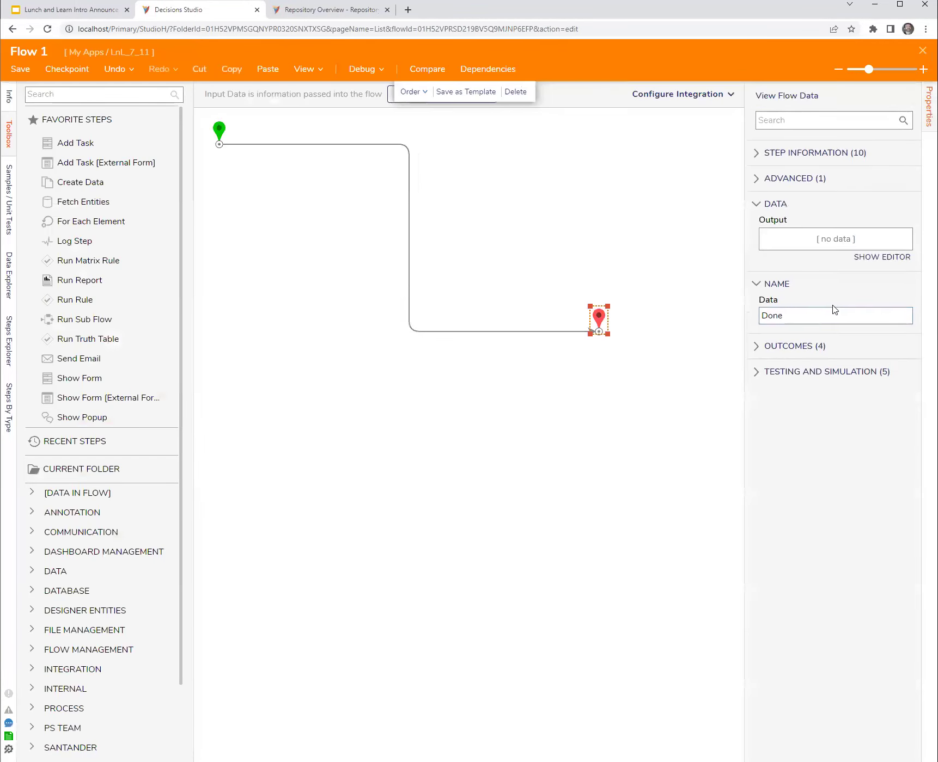
Step: Define a String [Text] list output named strList on the end step and save the output data
{"action": "left_click", "coordinate": [889, 261]}
{"action": "type", "text": "strList"}
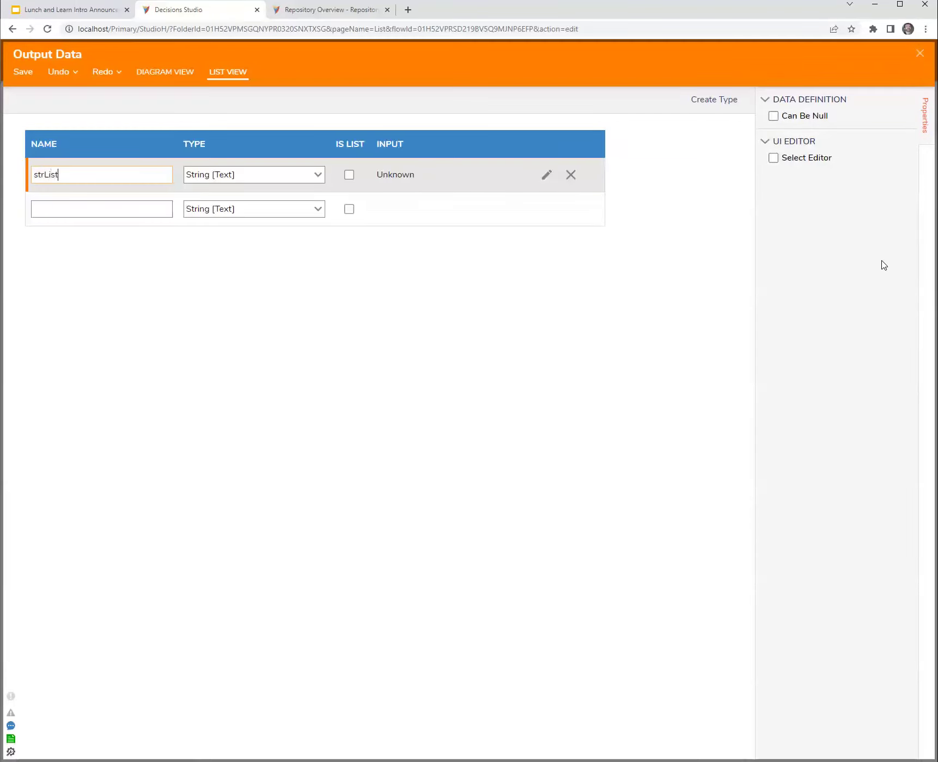
{"action": "left_click", "coordinate": [349, 175]}
{"action": "left_click", "coordinate": [919, 53]}
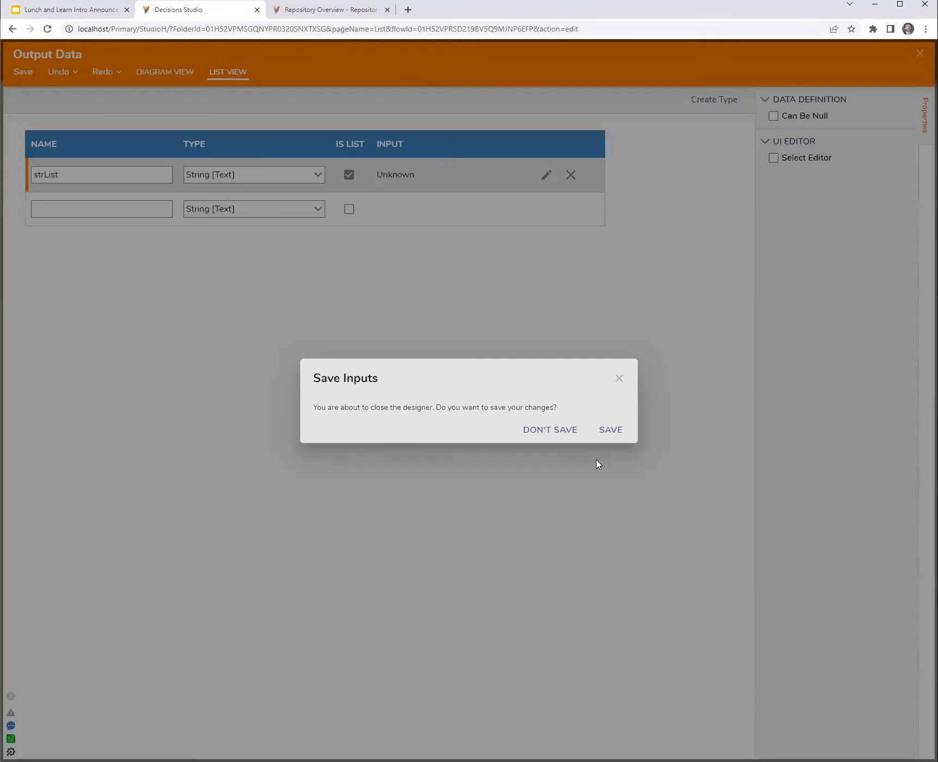
{"action": "left_click", "coordinate": [610, 430]}
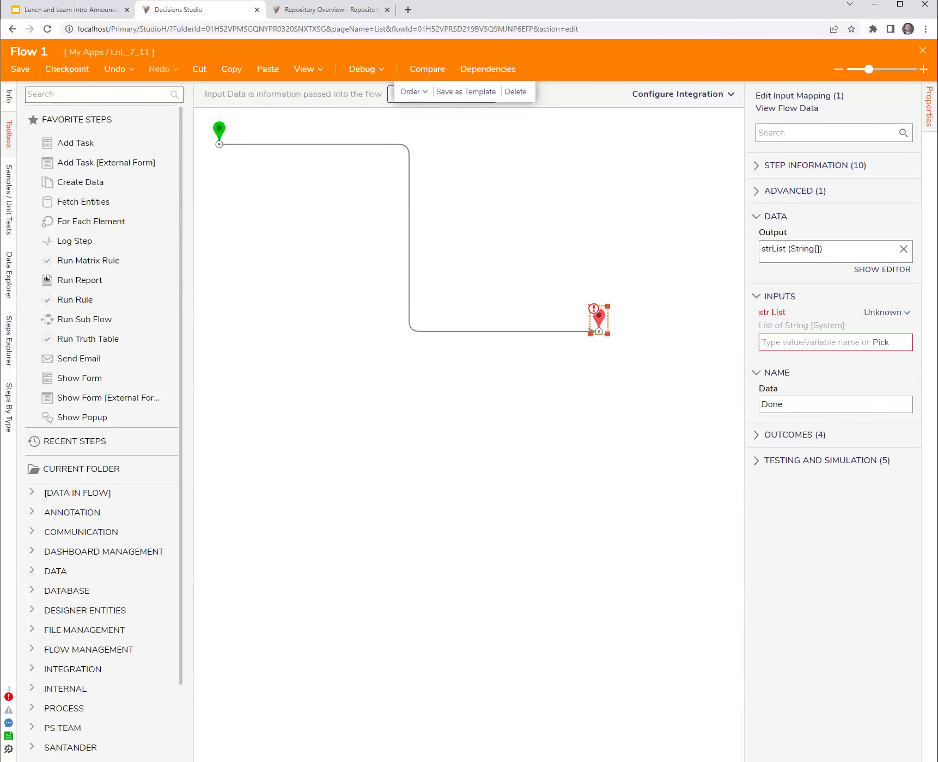
Step: Map the end step's str List input to a constant list of A, B and C, and save the flow
{"action": "left_click", "coordinate": [896, 316]}
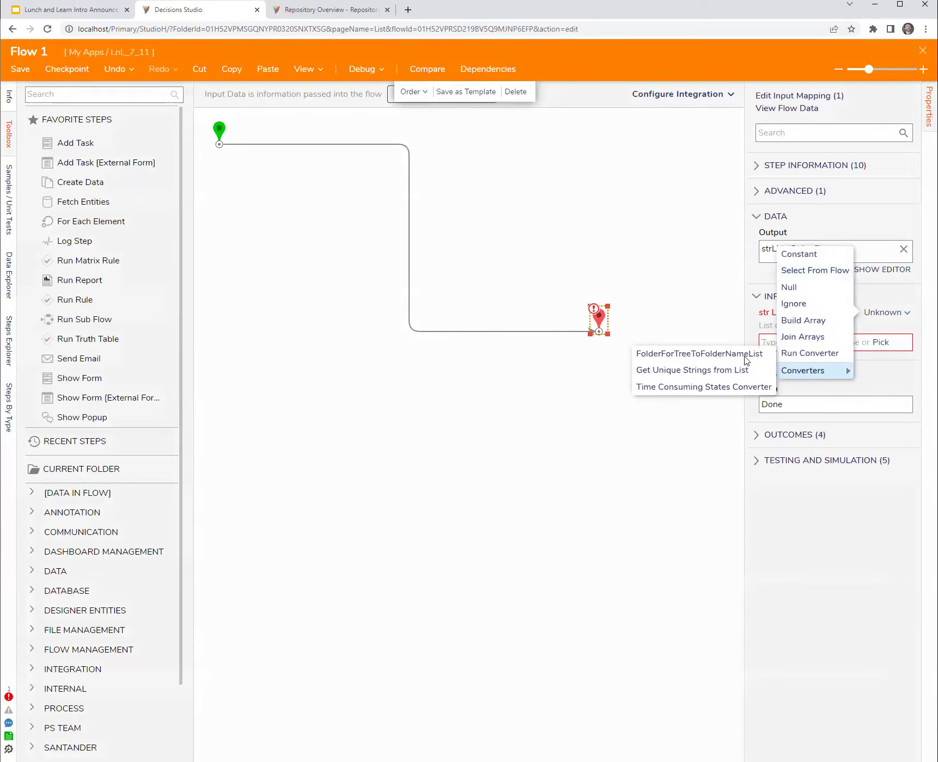
{"action": "left_click", "coordinate": [819, 256]}
{"action": "left_click", "coordinate": [806, 354]}
{"action": "type", "text": "A"}
{"action": "key", "text": "Return"}
{"action": "type", "text": "B"}
{"action": "key", "text": "Return"}
{"action": "type", "text": "C"}
{"action": "left_click", "coordinate": [511, 214]}
{"action": "left_click", "coordinate": [20, 69]}
Step: Configure the flow's integration so that it is published as an API Service
{"action": "left_click", "coordinate": [619, 457]}
{"action": "left_click", "coordinate": [904, 95]}
{"action": "left_click", "coordinate": [804, 164]}
{"action": "left_click", "coordinate": [761, 187]}
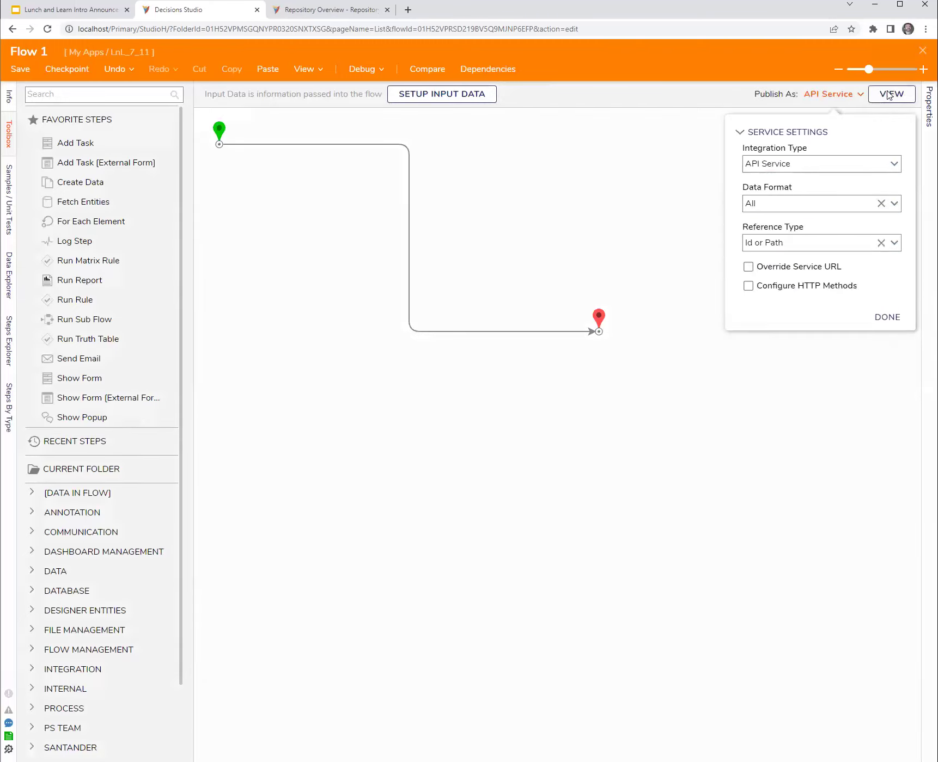
Step: View the flow's integration details and call its GET URL with JSON output in a new browser tab
{"action": "left_click", "coordinate": [883, 94]}
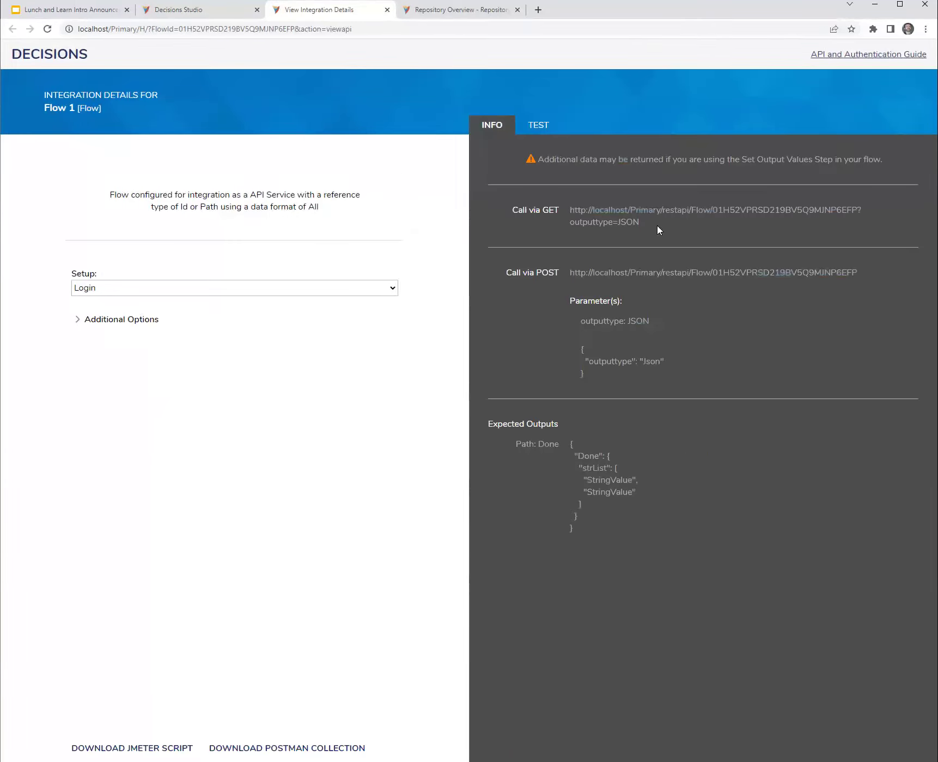
{"action": "triple_click", "coordinate": [605, 221]}
{"action": "key", "text": "ctrl+c"}
{"action": "left_click", "coordinate": [538, 10]}
{"action": "key", "text": "ctrl+v"}
{"action": "key", "text": "Return"}
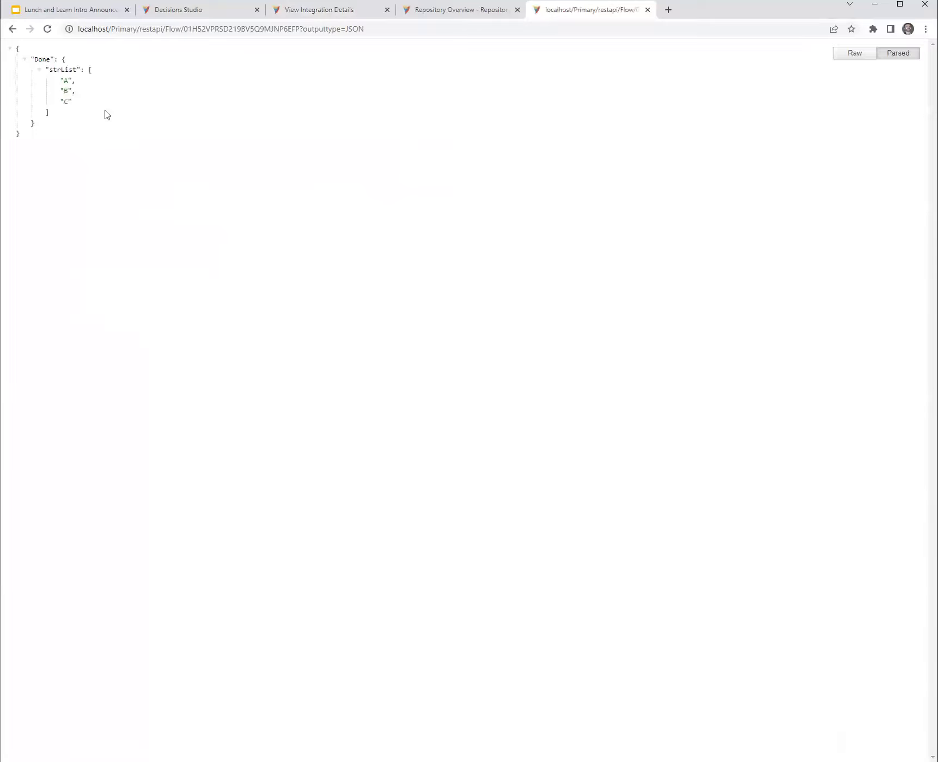
Step: Change the outputtype parameter in the flow's GET URL to rawJSON and call it again
{"action": "left_click", "coordinate": [348, 29]}
{"action": "key", "text": "End"}
{"action": "key", "text": "Left"}
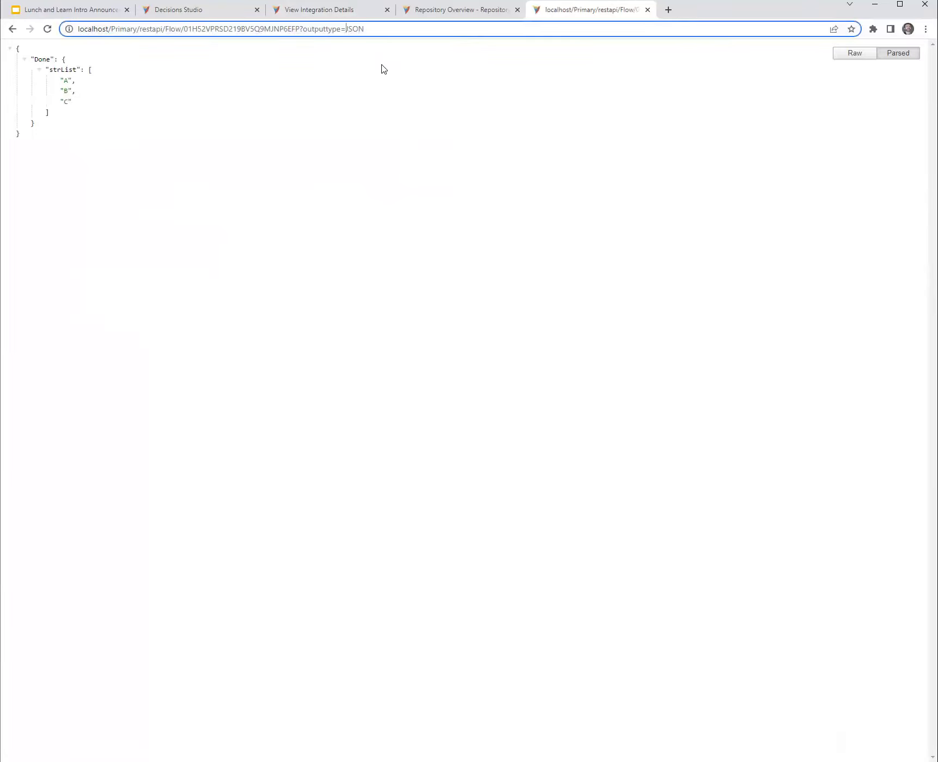
{"action": "type", "text": "raw"}
{"action": "key", "text": "Return"}
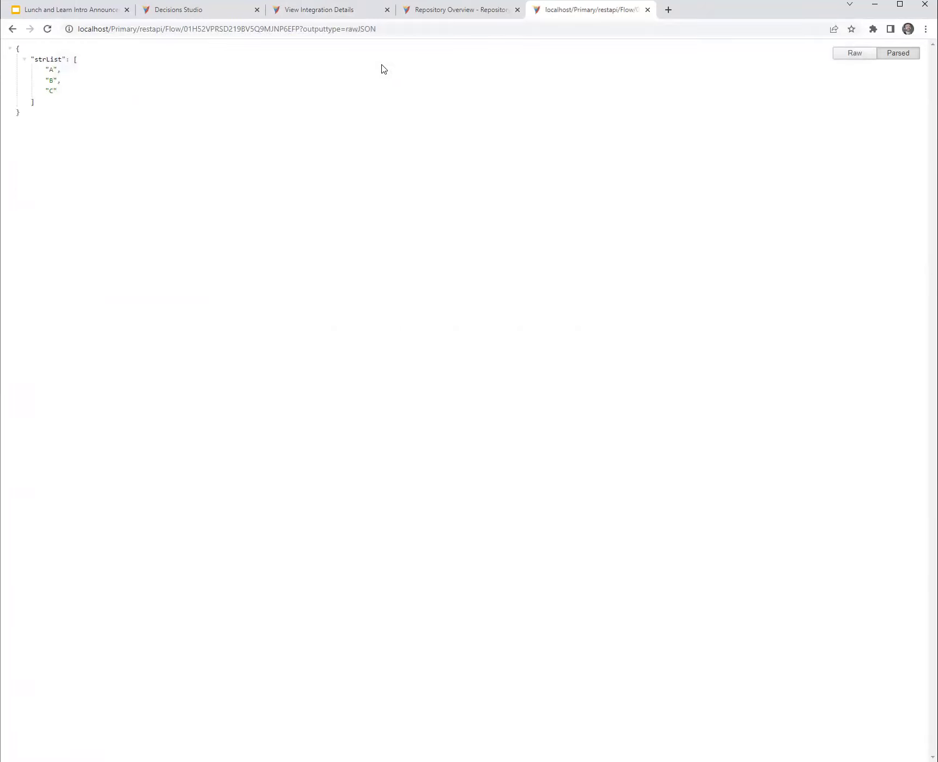